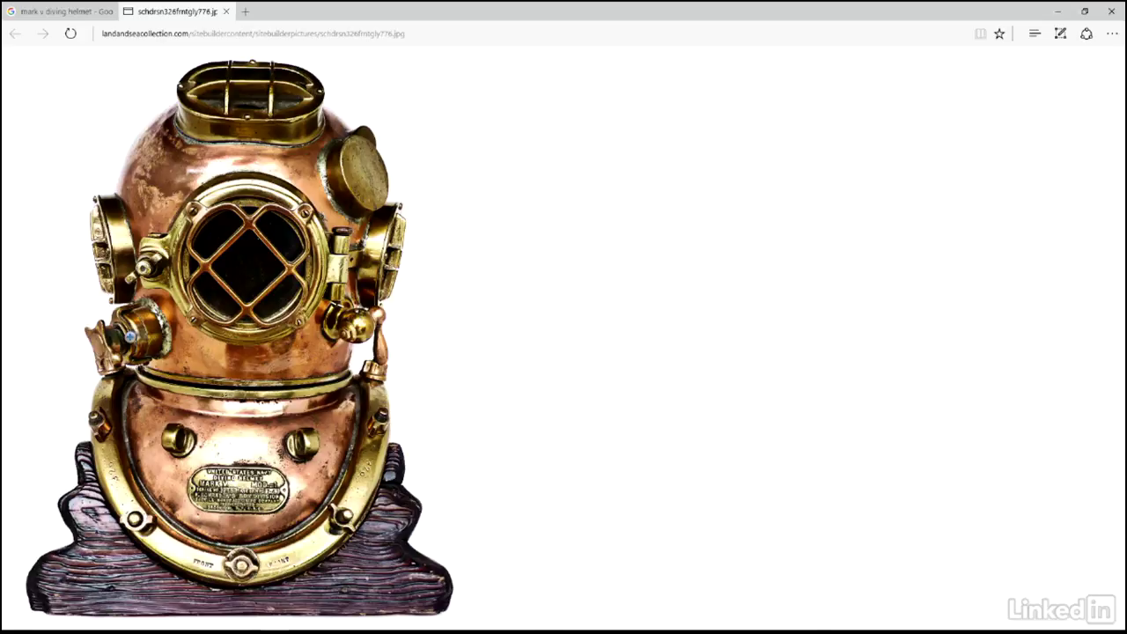
Enlarge the helmet reference photo around the side valve and arrange it beside 3ds Max, giving the modelling window the wider share of the screen.
click(130, 335)
scroll(398, 447, down, 4)
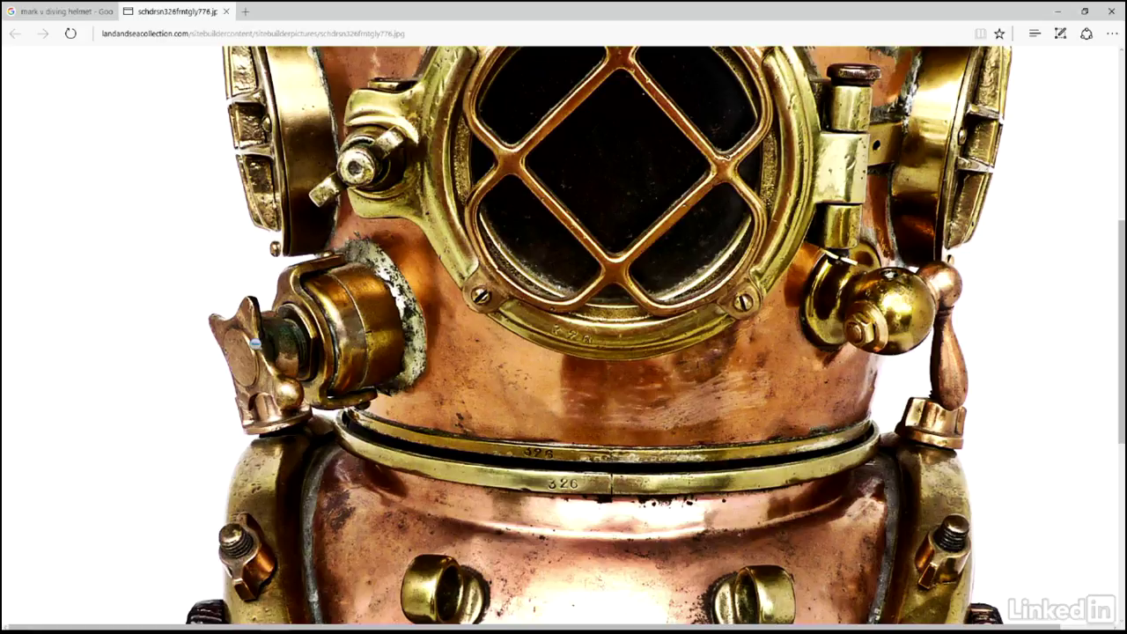
drag(322, 15, 2, 79)
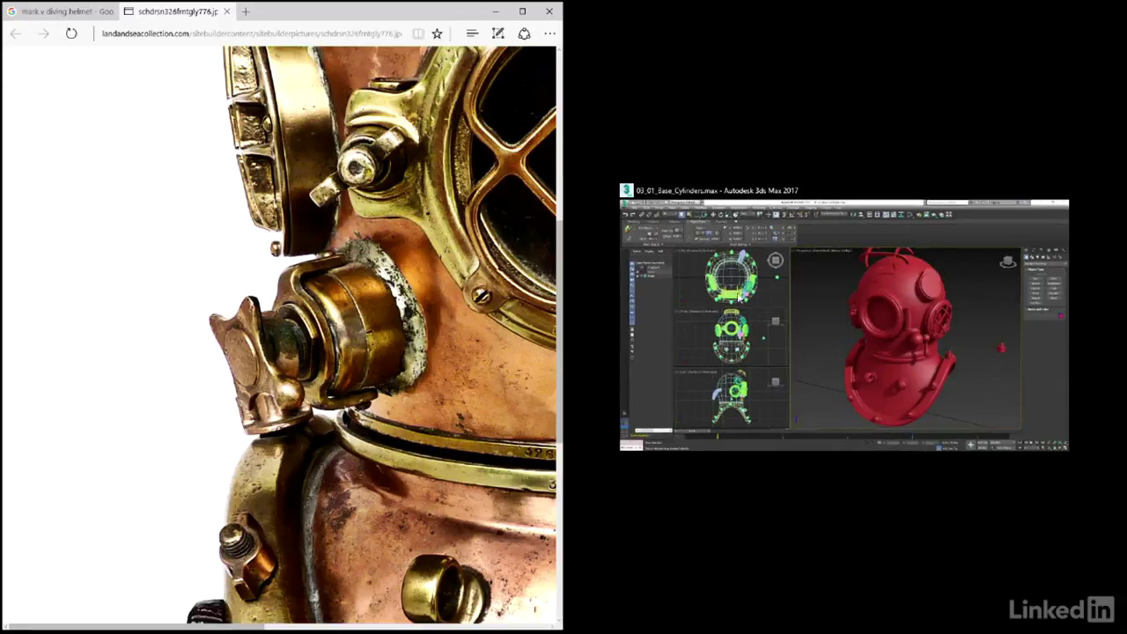
click(833, 296)
drag(560, 311, 353, 310)
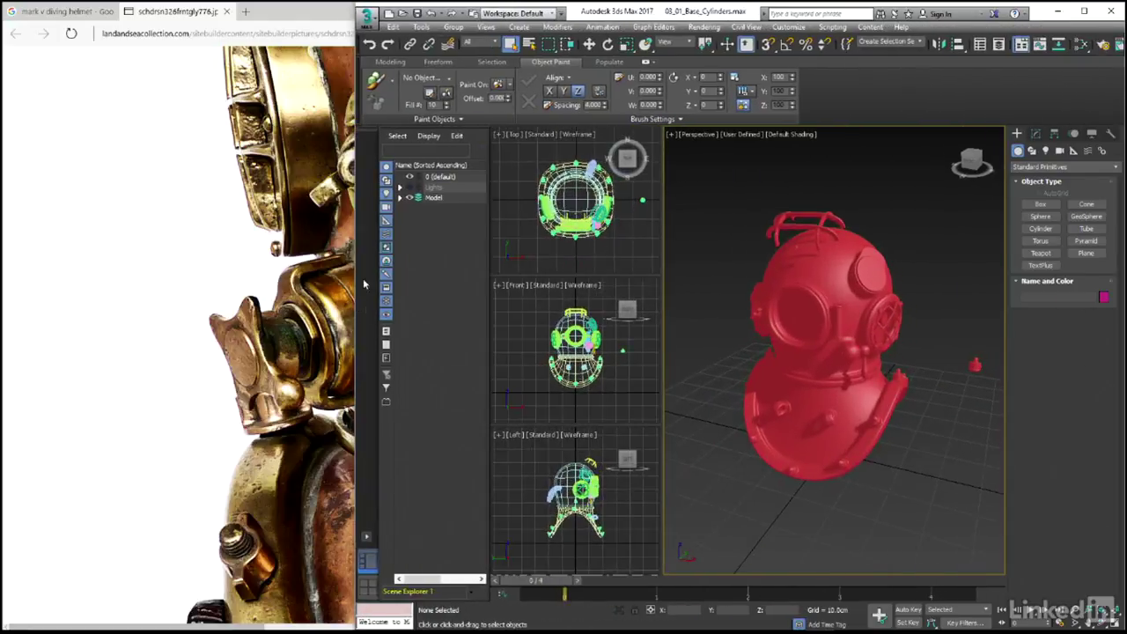
click(308, 16)
drag(561, 168, 356, 187)
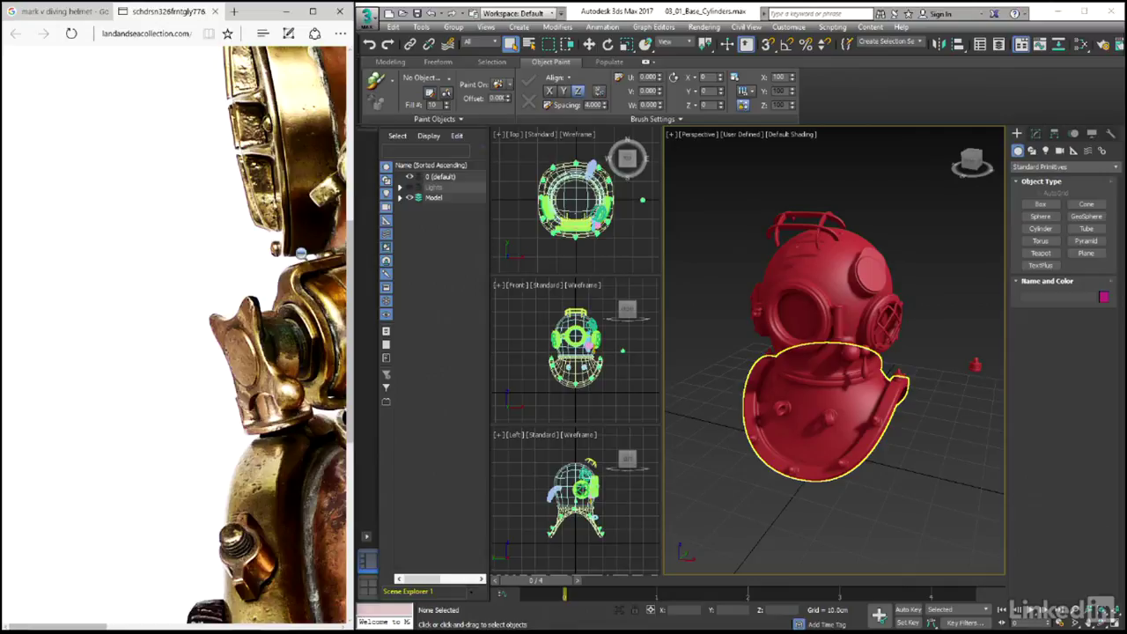
drag(88, 621, 120, 621)
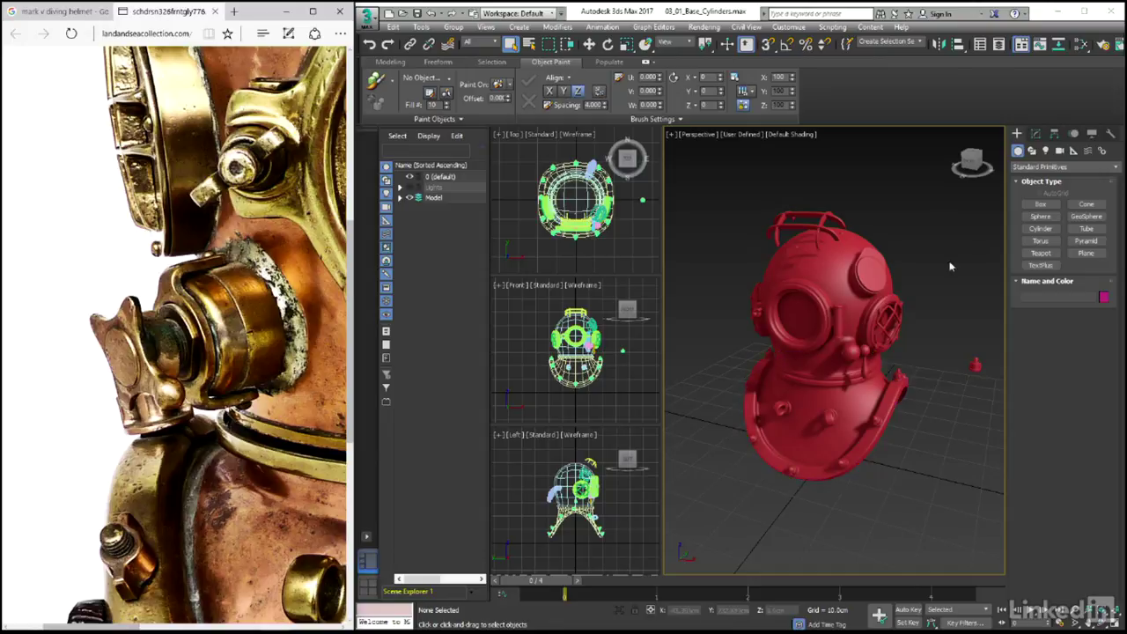
Create a standard cylinder of about 2.7 cm radius and 1.8 cm height beside the helmet, and display its edged faces in close-up.
click(1039, 229)
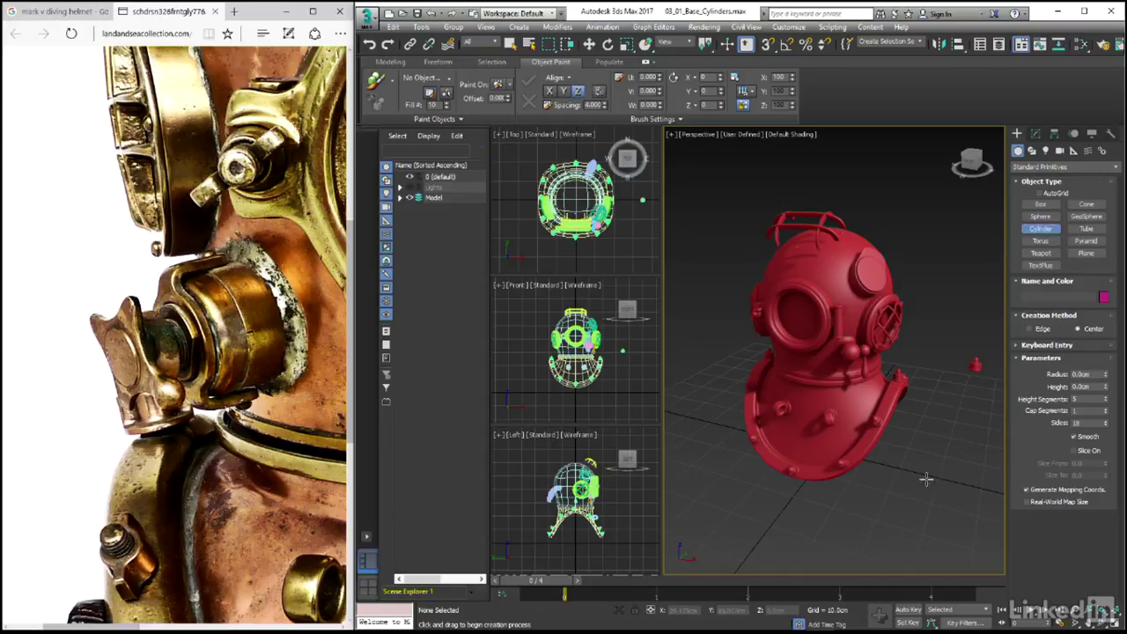
drag(928, 499, 935, 498)
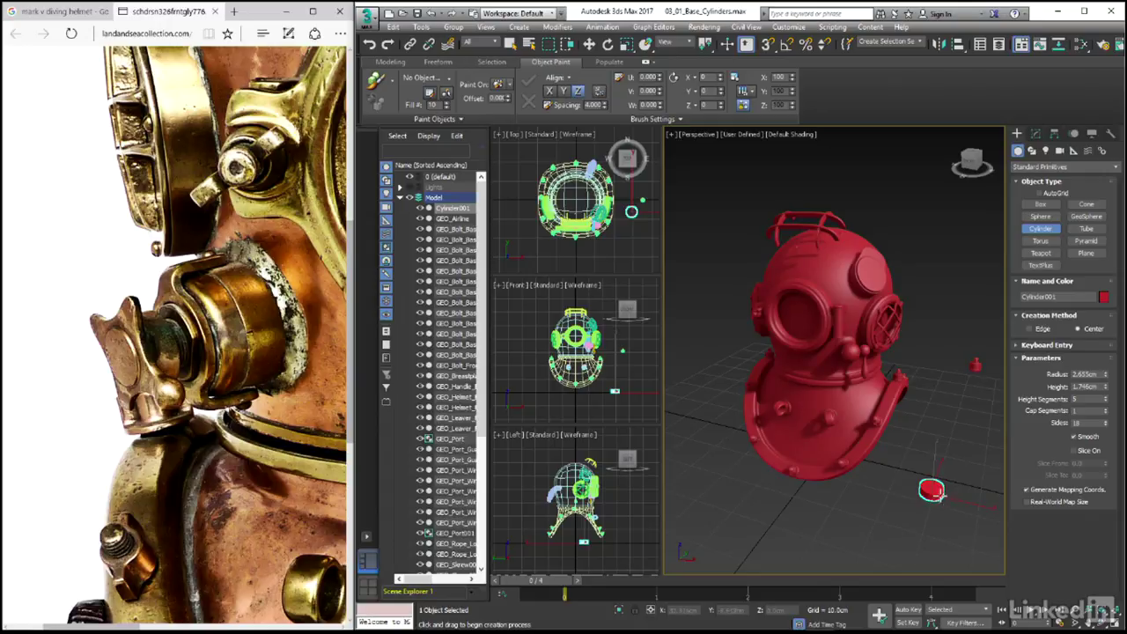
right_click(940, 498)
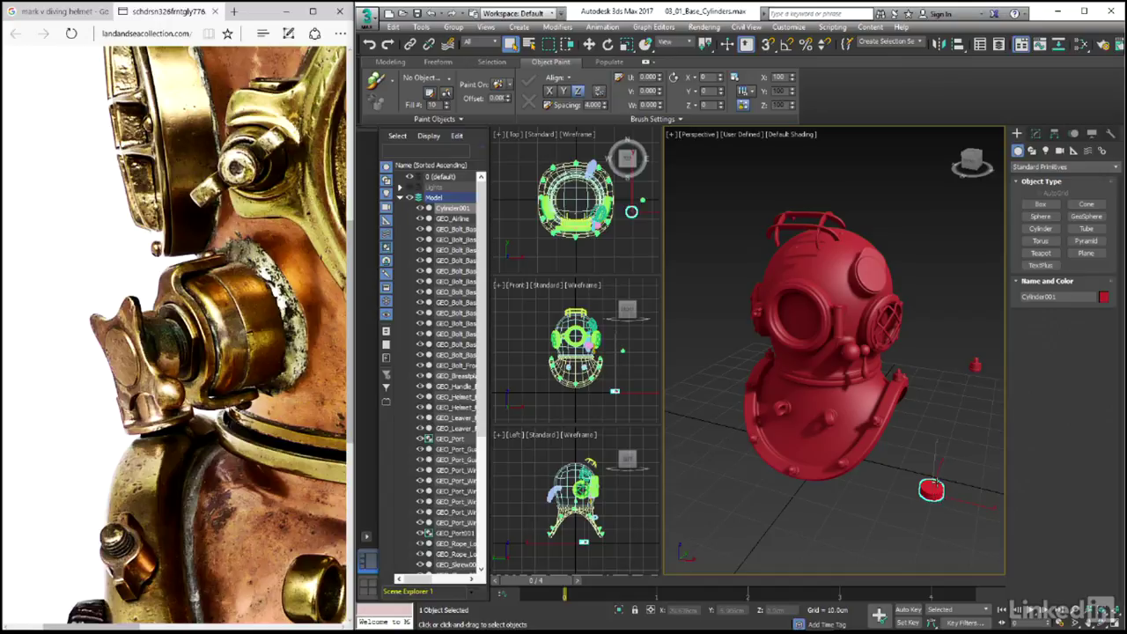
key(F4)
key(z)
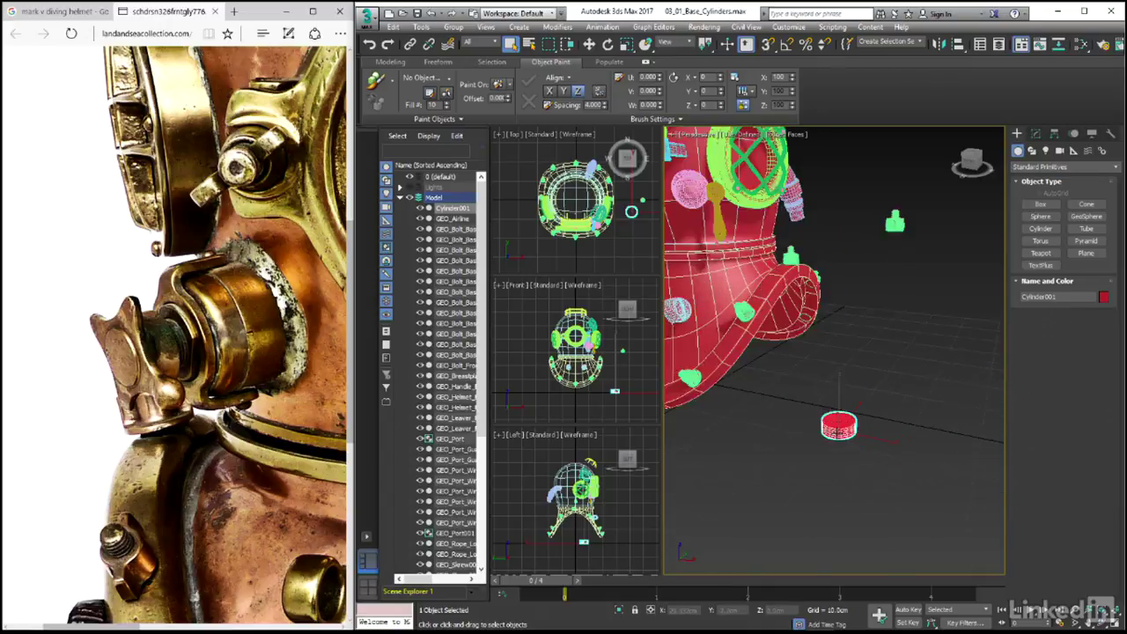
scroll(880, 462, up, 1)
scroll(876, 454, up, 1)
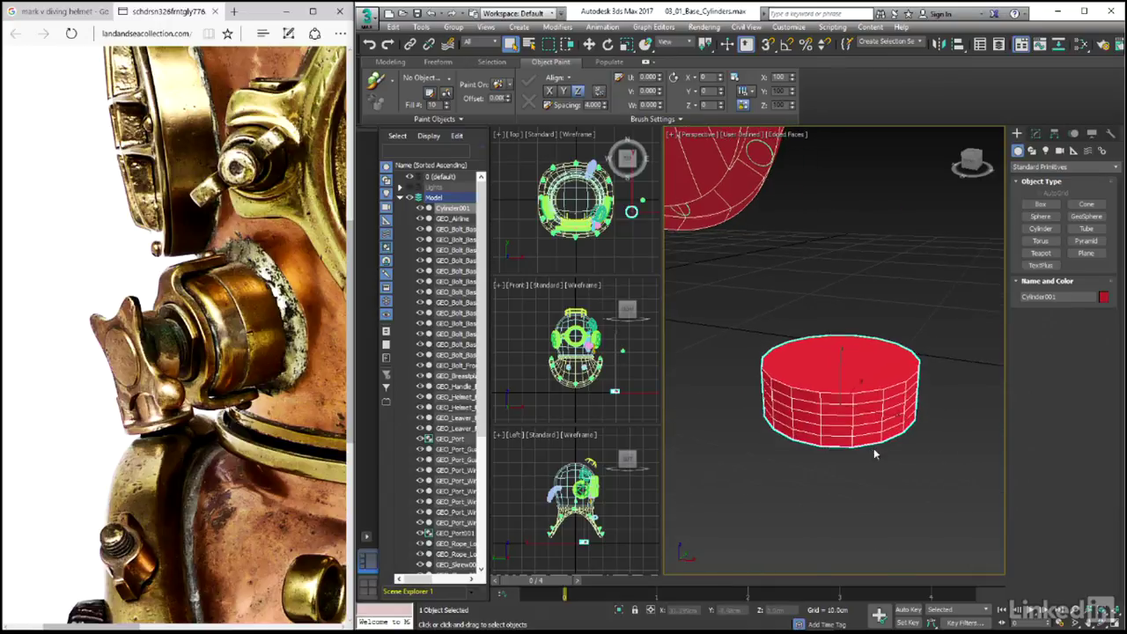
Set the cylinder's radius to 2 cm, height to 1.3 cm, height segments to 1 and sides to 12.
click(1036, 133)
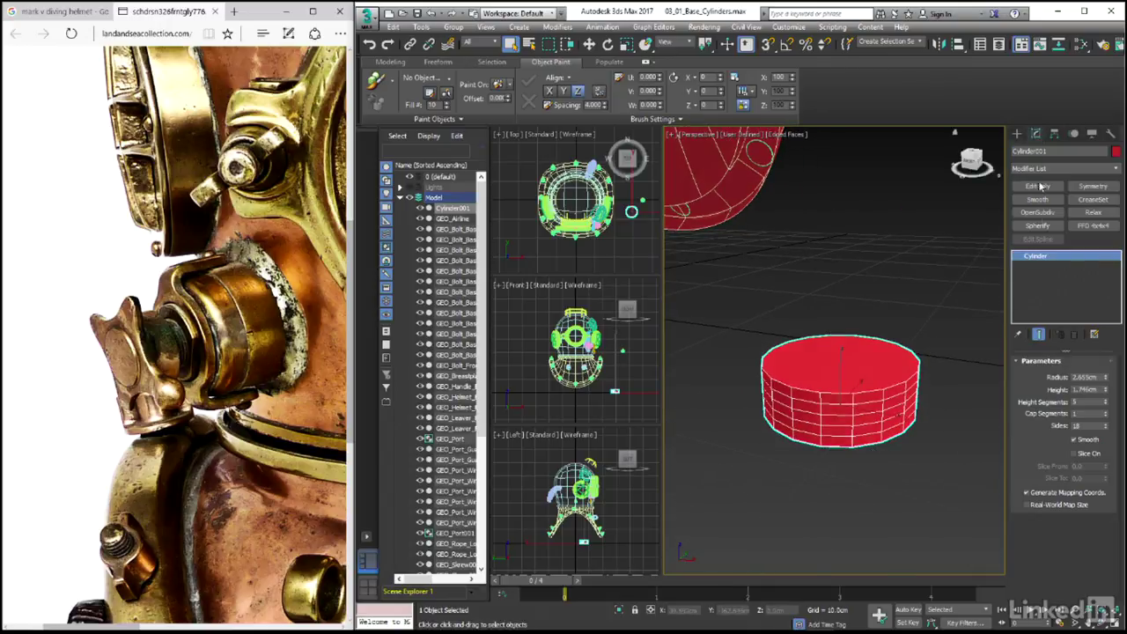
right_click(1105, 405)
double_click(1084, 376)
text(2)
key(Return)
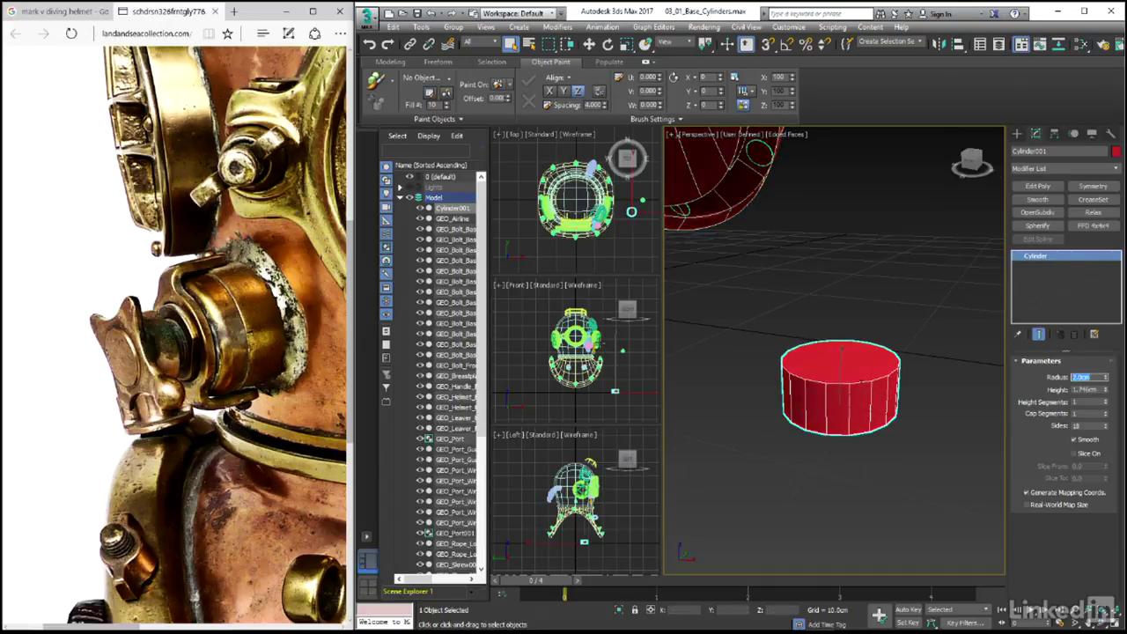
key(Tab)
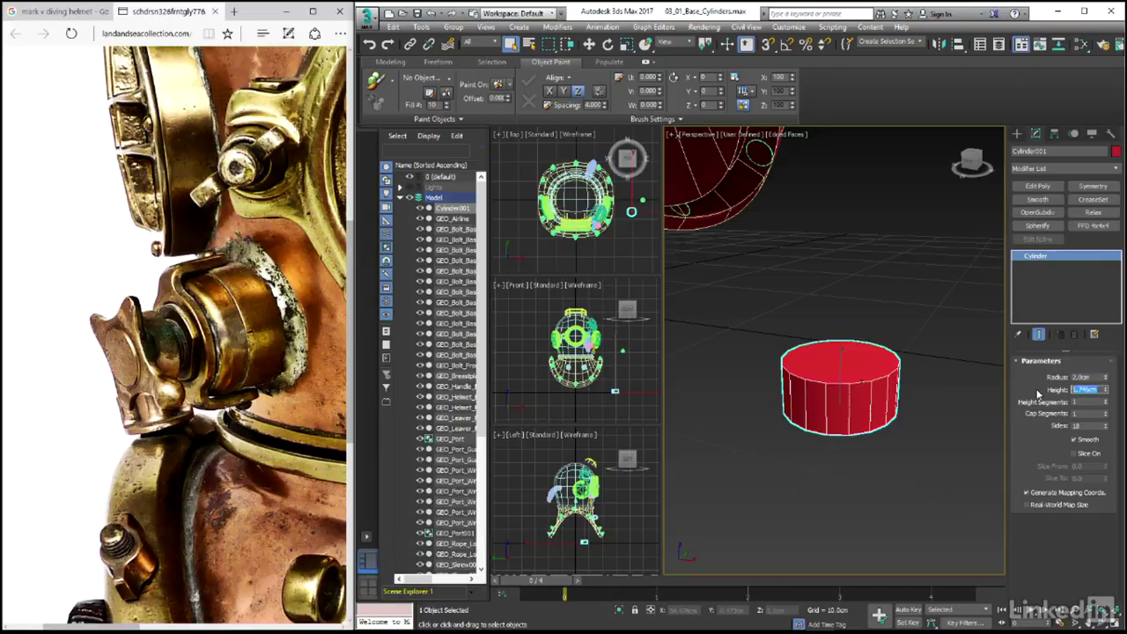
text(1.5)
key(Return)
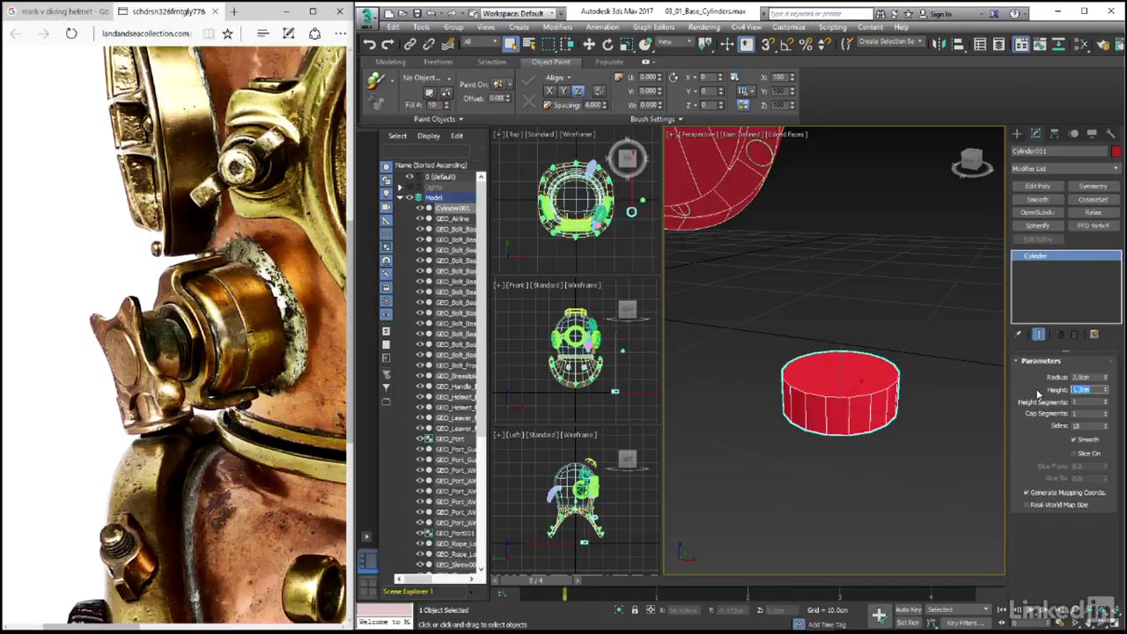
drag(1083, 426, 1037, 433)
text(12)
key(Return)
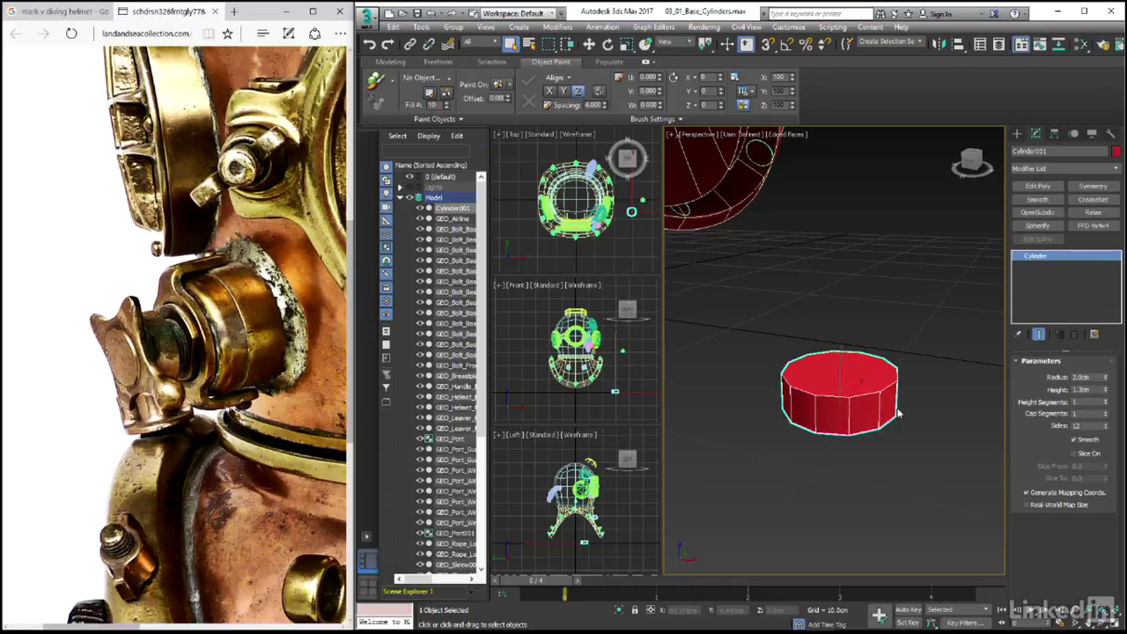
Copy the cylinder straight up onto the top of the original and set the copy's height to 0.75 cm.
key(w)
shift+drag(839, 371, 845, 341)
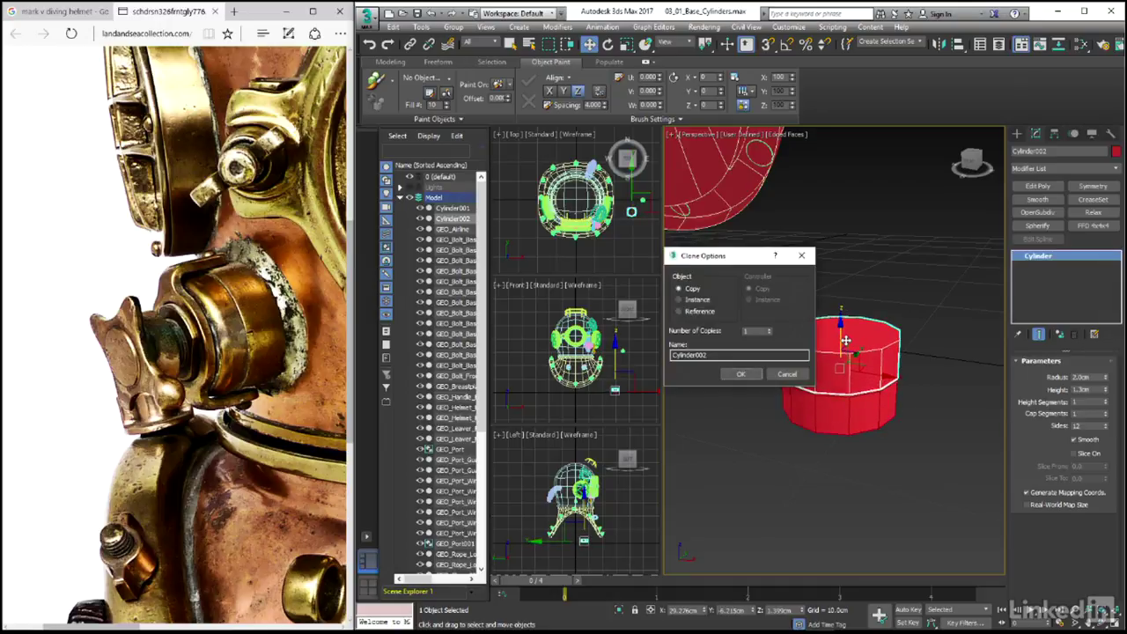
click(744, 374)
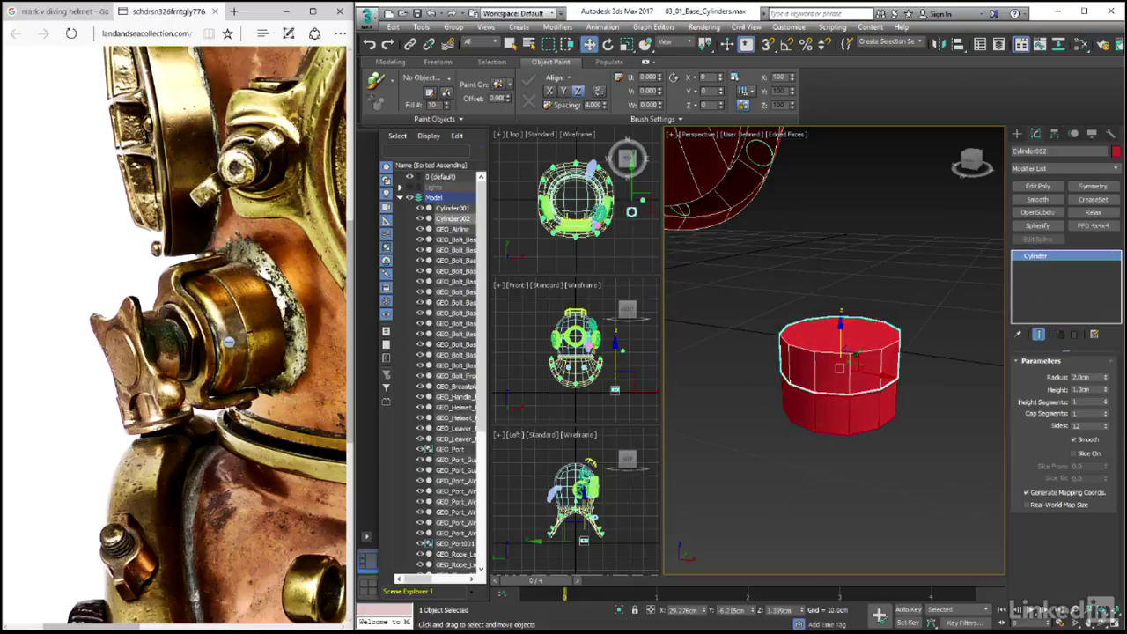
drag(1098, 388, 1048, 389)
text(0.75)
key(Return)
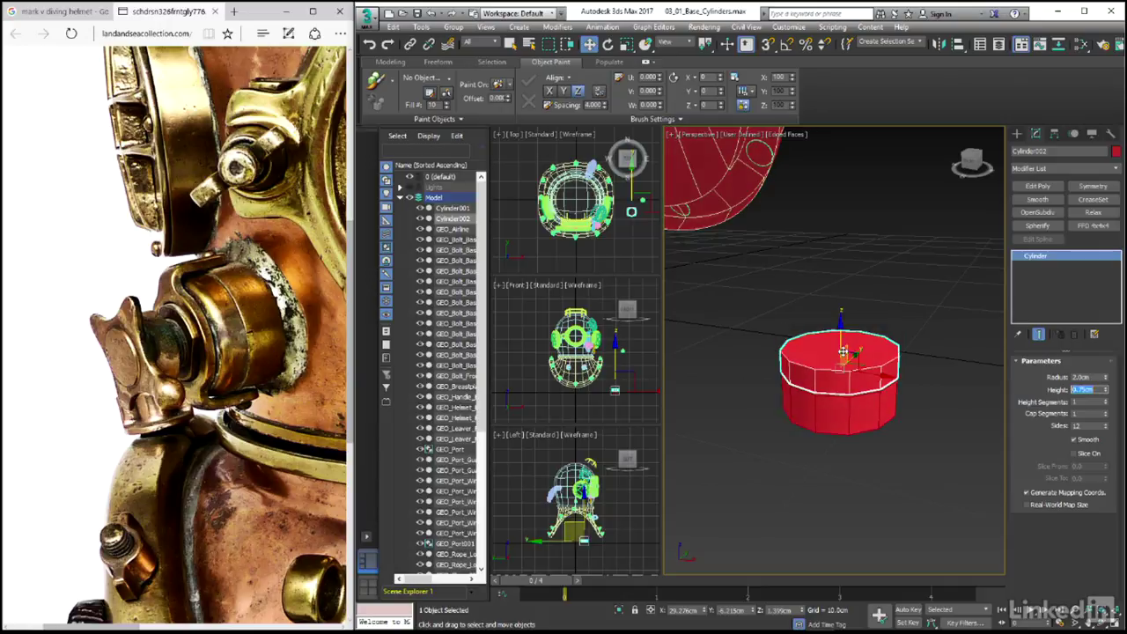
Copy the second cylinder upward as a third tier with a radius of 1.7 cm and a height of 0.25 cm.
drag(840, 340, 843, 315)
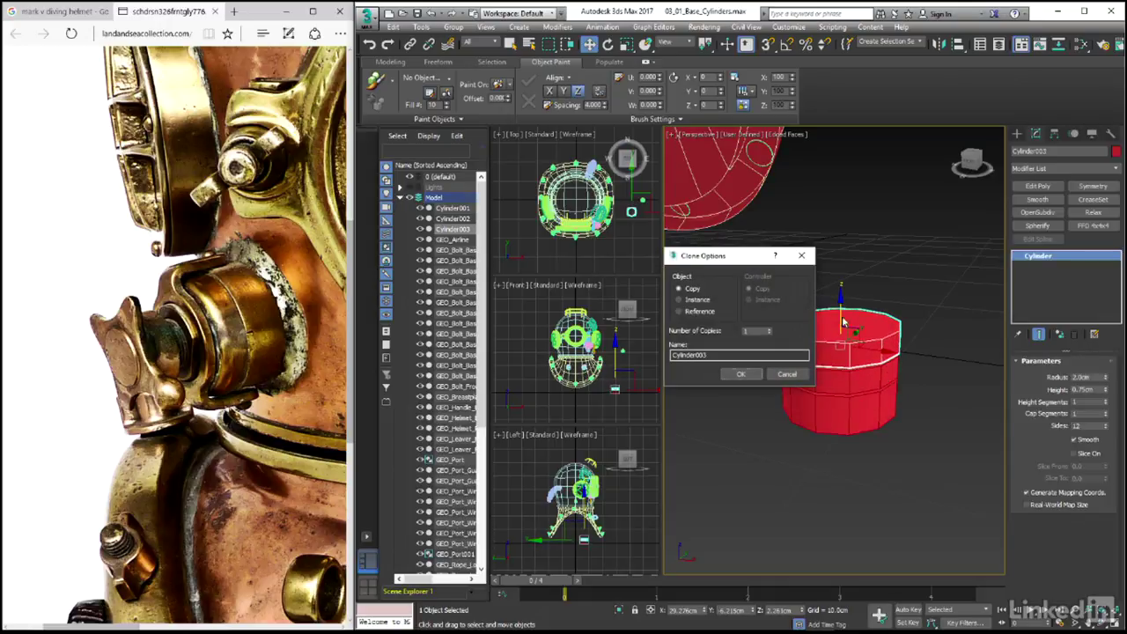
click(742, 374)
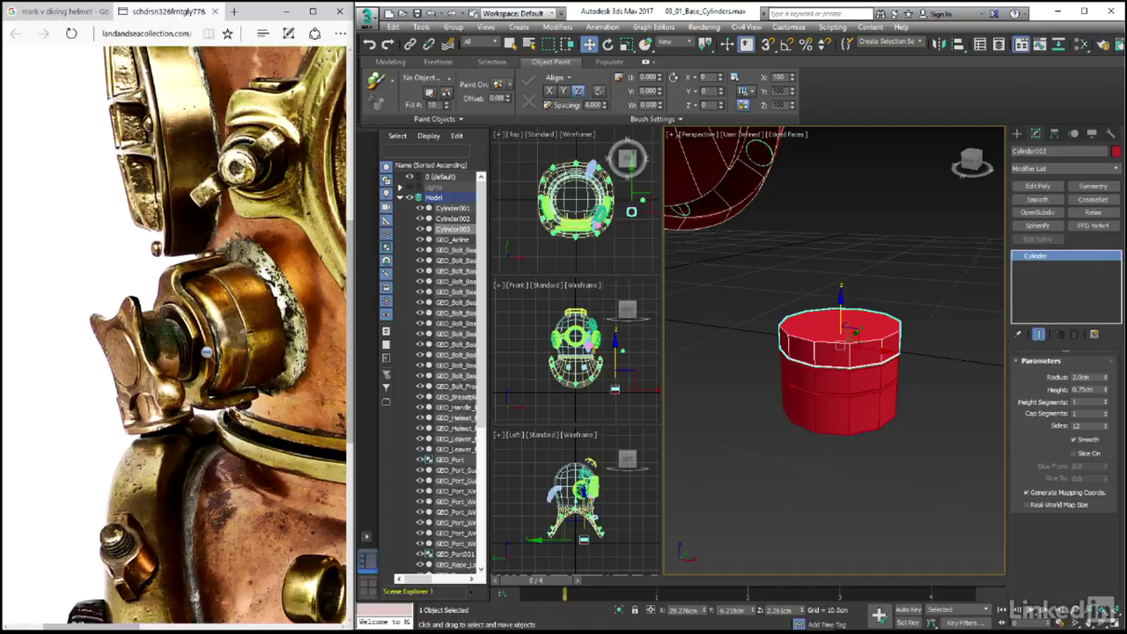
drag(1098, 376, 1057, 379)
text(1.7)
key(Return)
key(Tab)
text(0.25)
key(Return)
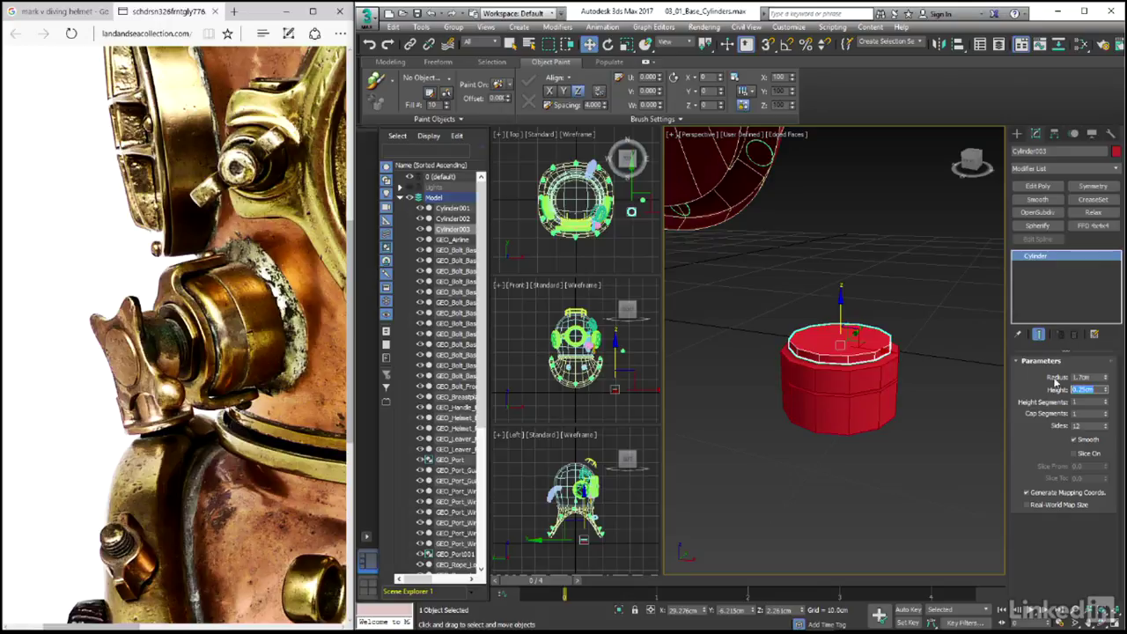
Copy the thin third cylinder upward onto itself and reduce the copy's radius to 1.2 cm.
drag(841, 310, 845, 304)
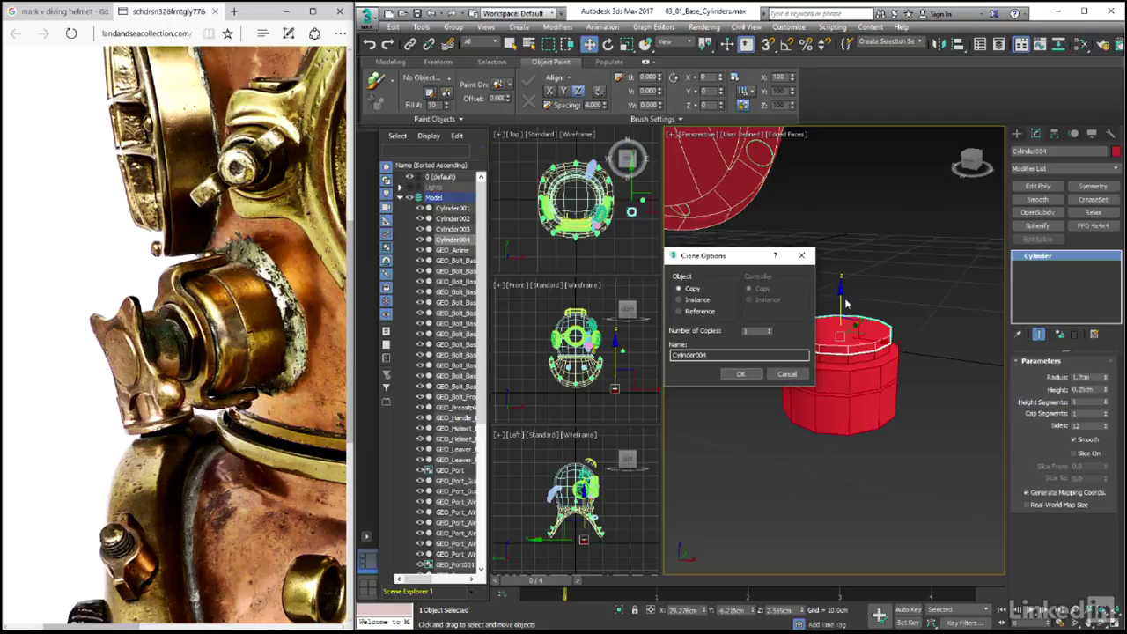
click(740, 374)
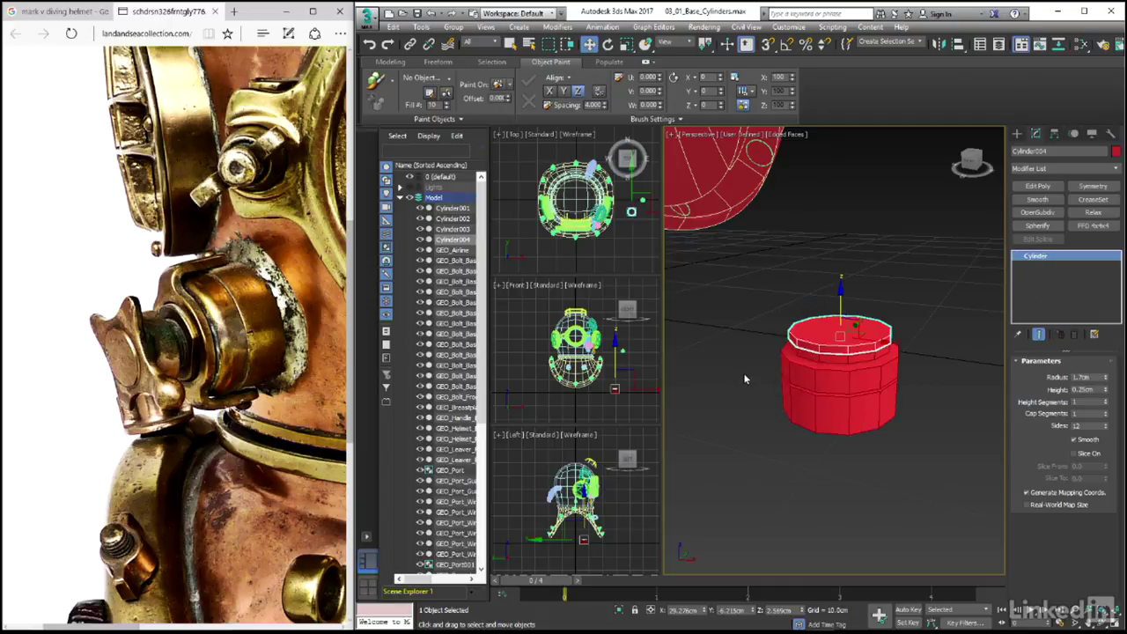
double_click(1090, 376)
text(1.2)
key(Return)
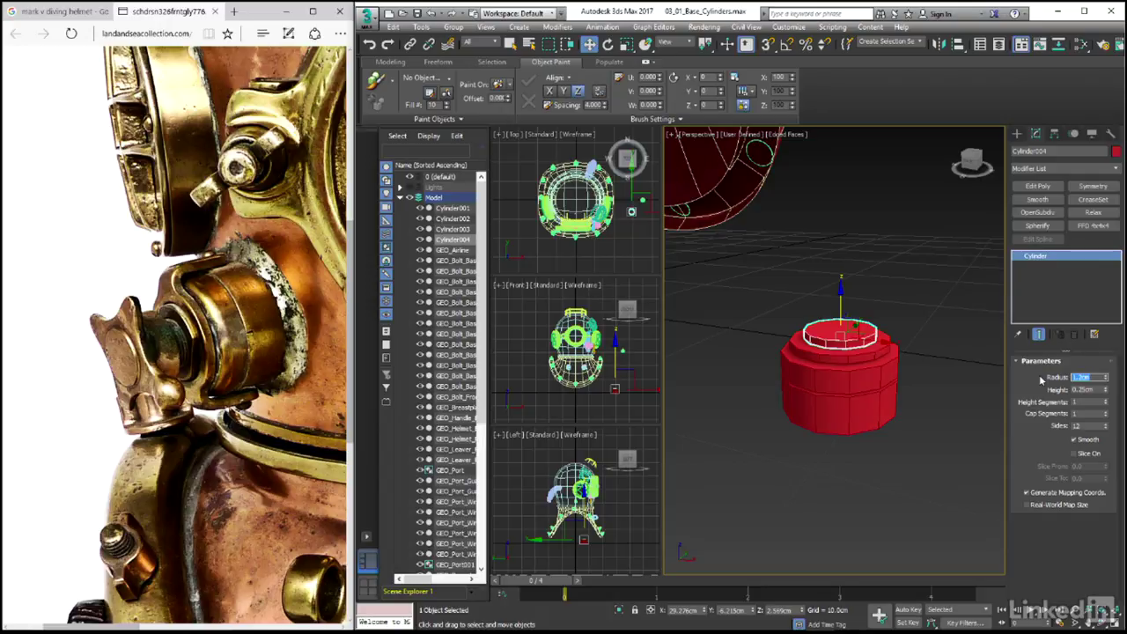
Copy the topmost cylinder upward with a gap above the stack, giving it a radius of 1 cm and a height of 0.7 cm.
click(841, 292)
mouse_move(841, 287)
mouse_down()
mouse_move(842, 262)
mouse_move(843, 277)
mouse_up()
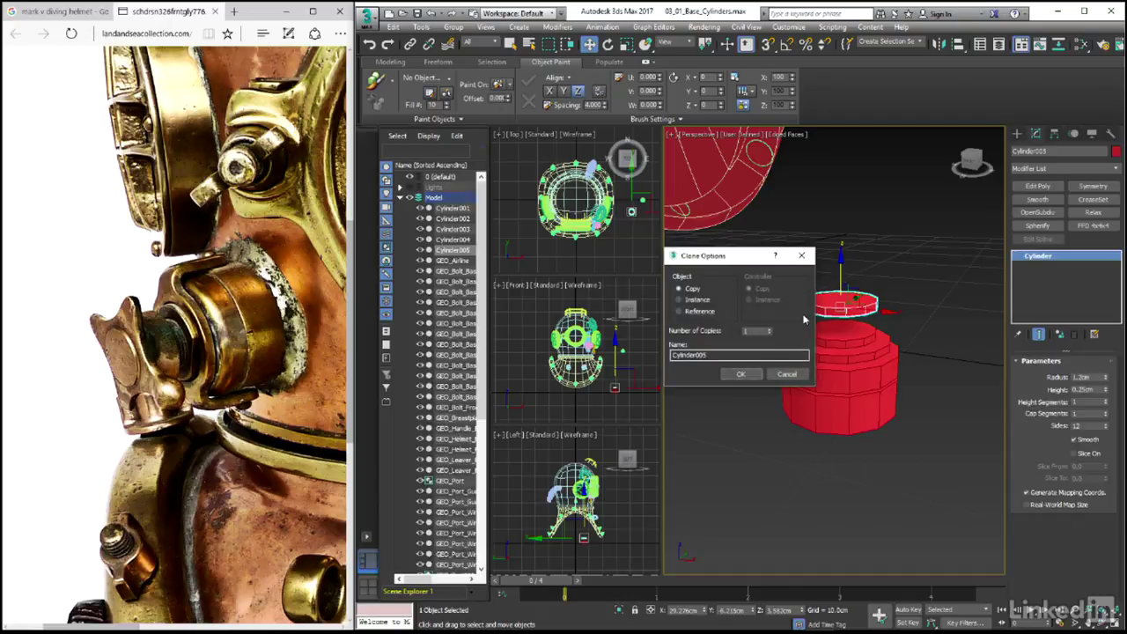
click(741, 373)
double_click(1091, 377)
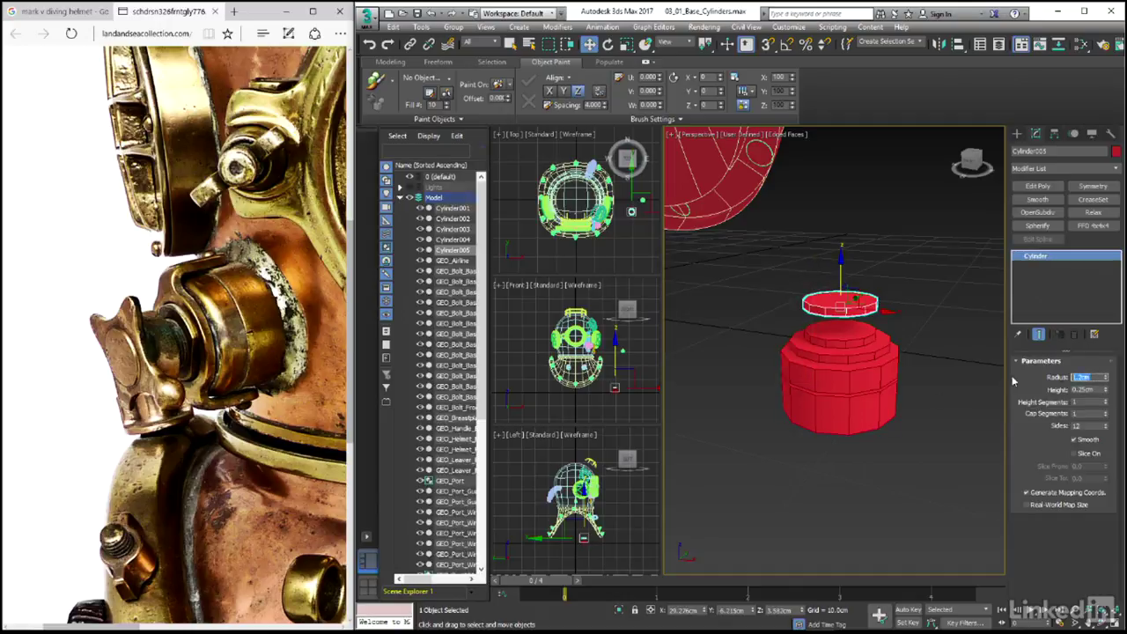
text(1)
key(Return)
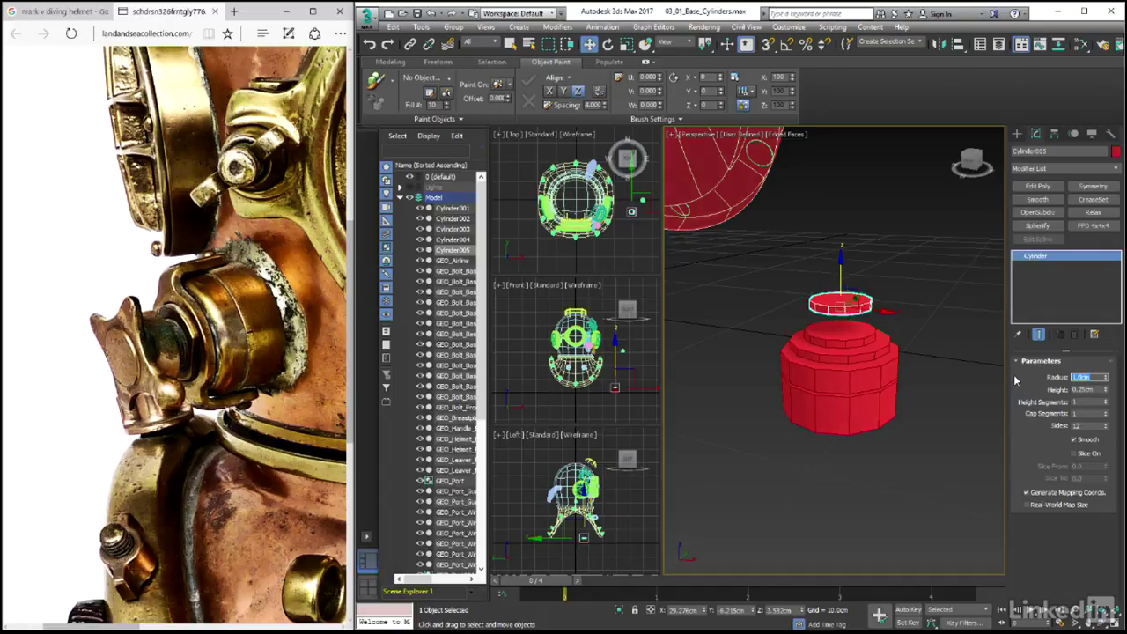
key(Tab)
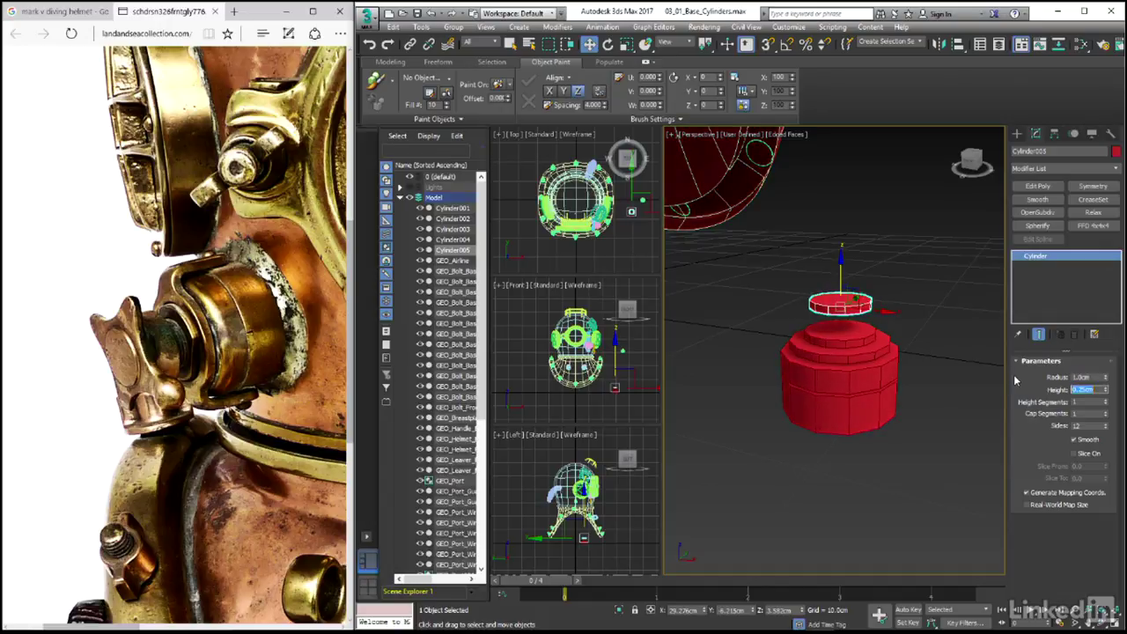
text(0.7)
key(Return)
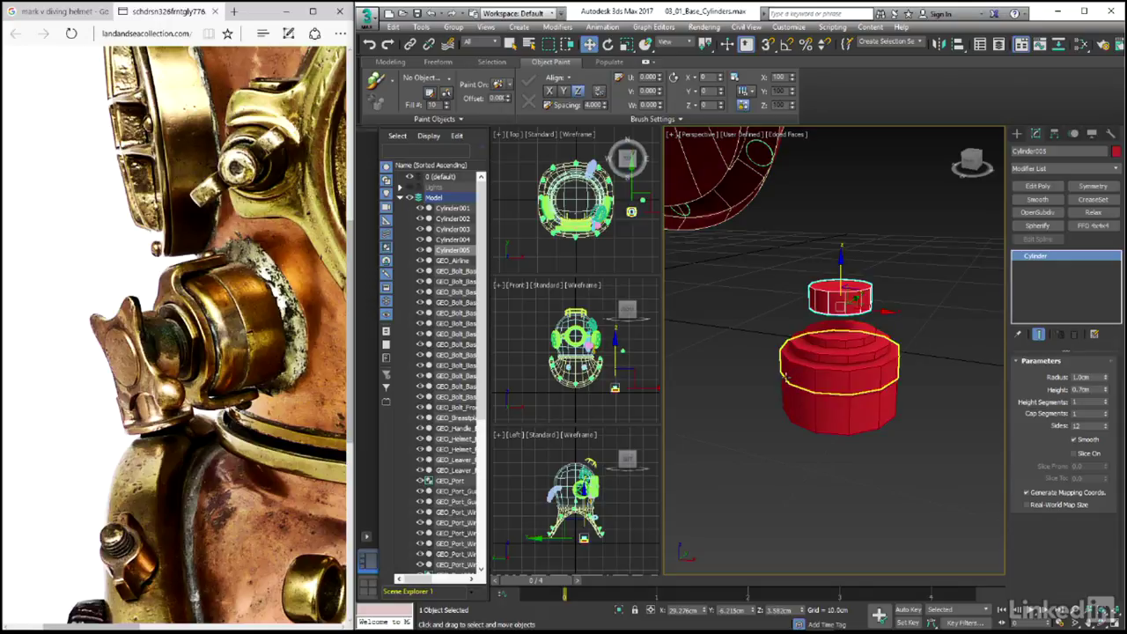
Assign Modelling_Material to all five cylinders, then deselect them.
key(m)
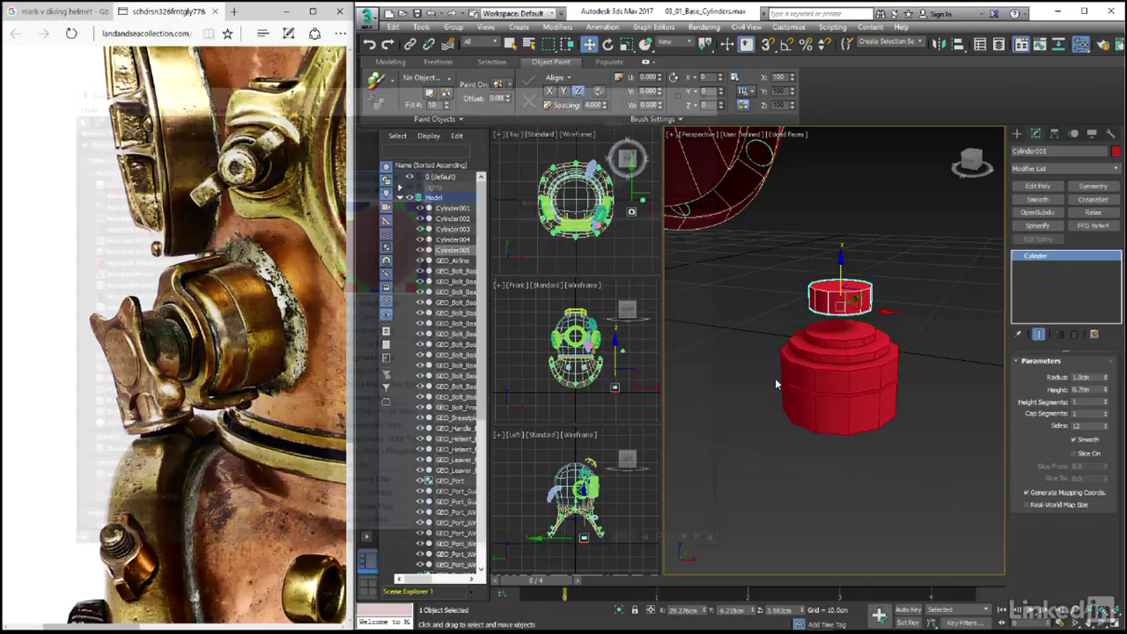
key(ctrl+a)
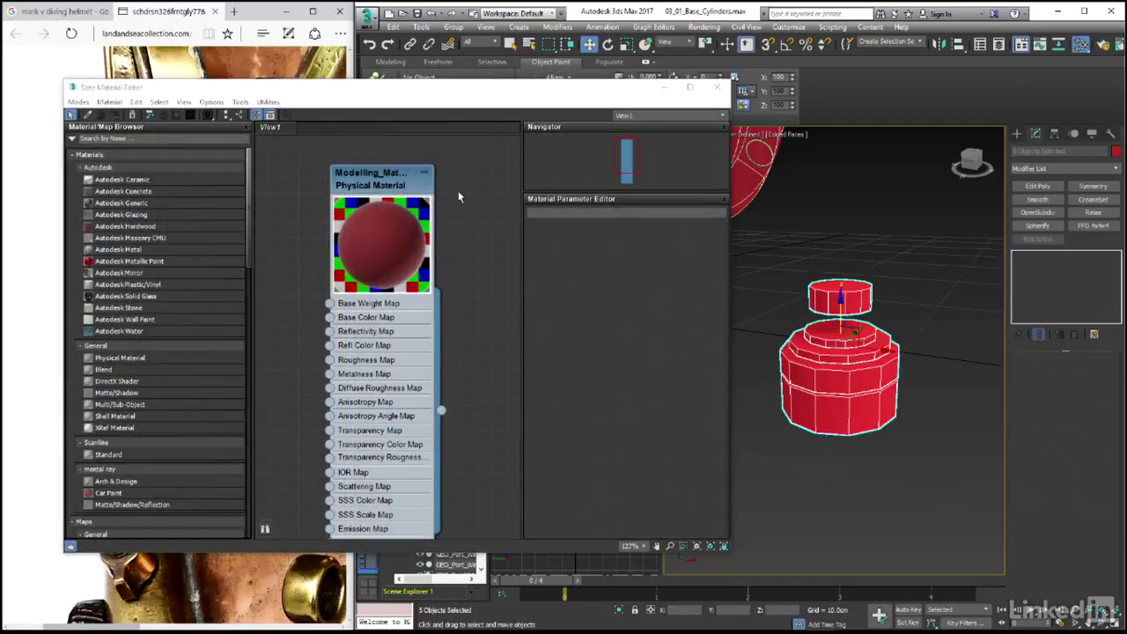
double_click(369, 176)
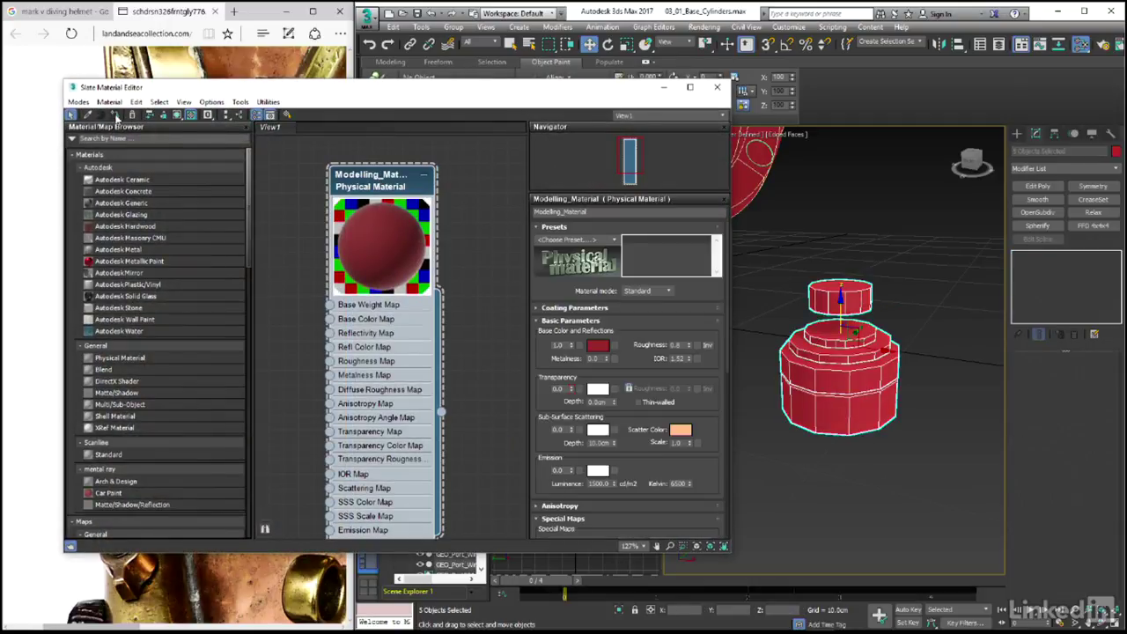
click(716, 87)
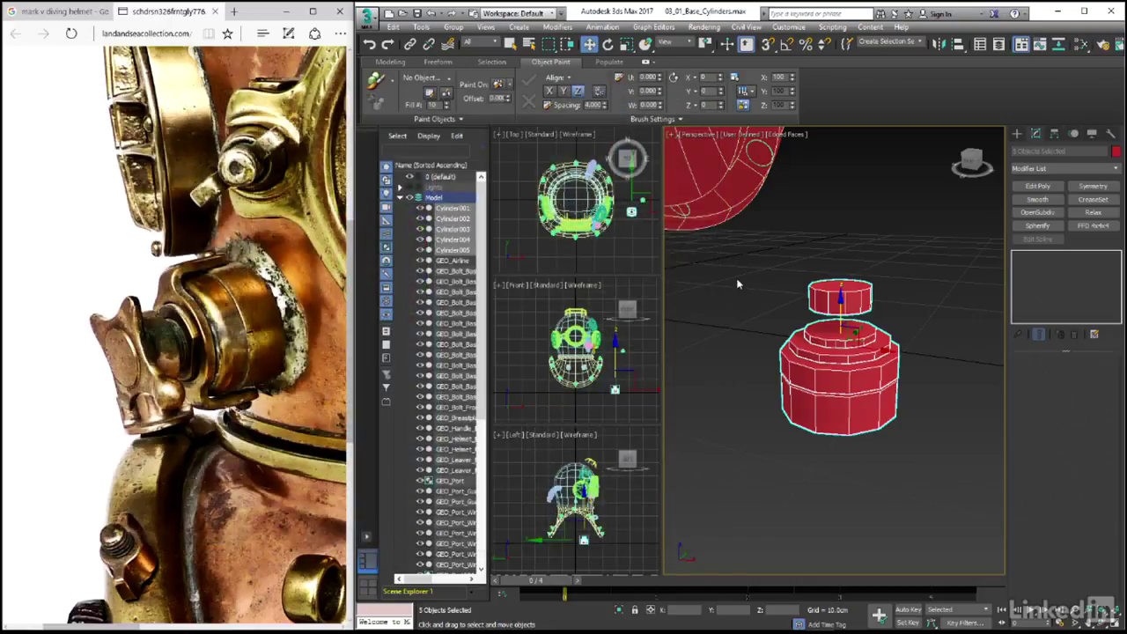
click(755, 352)
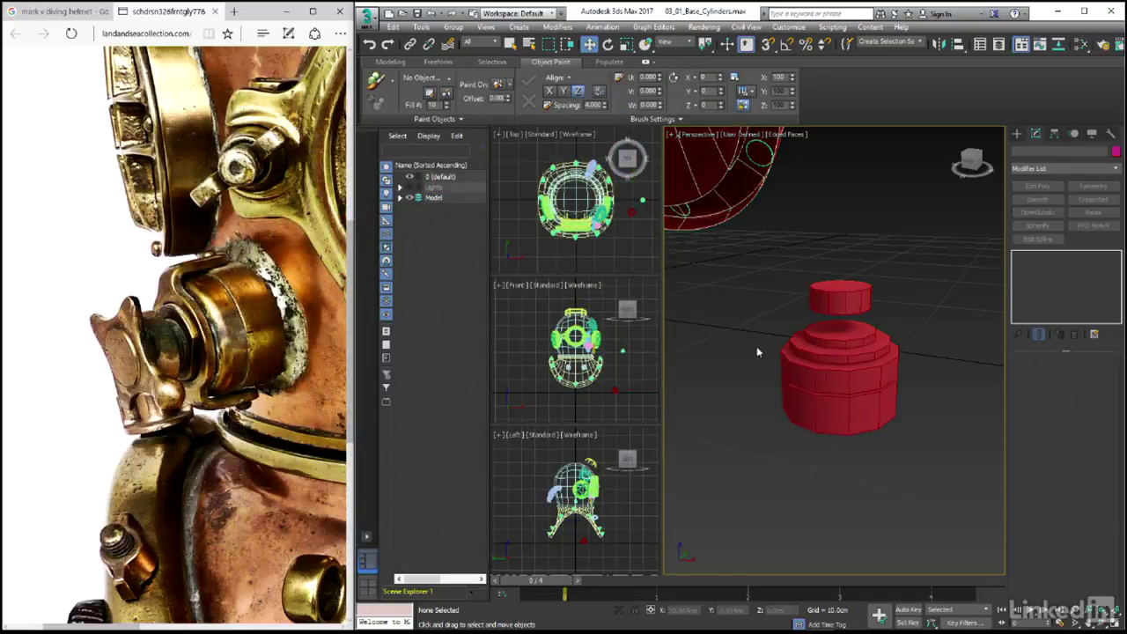
Duplicate one of the existing bolts beside the helmet in the front view, placing the copy below it.
scroll(590, 349, up, 5)
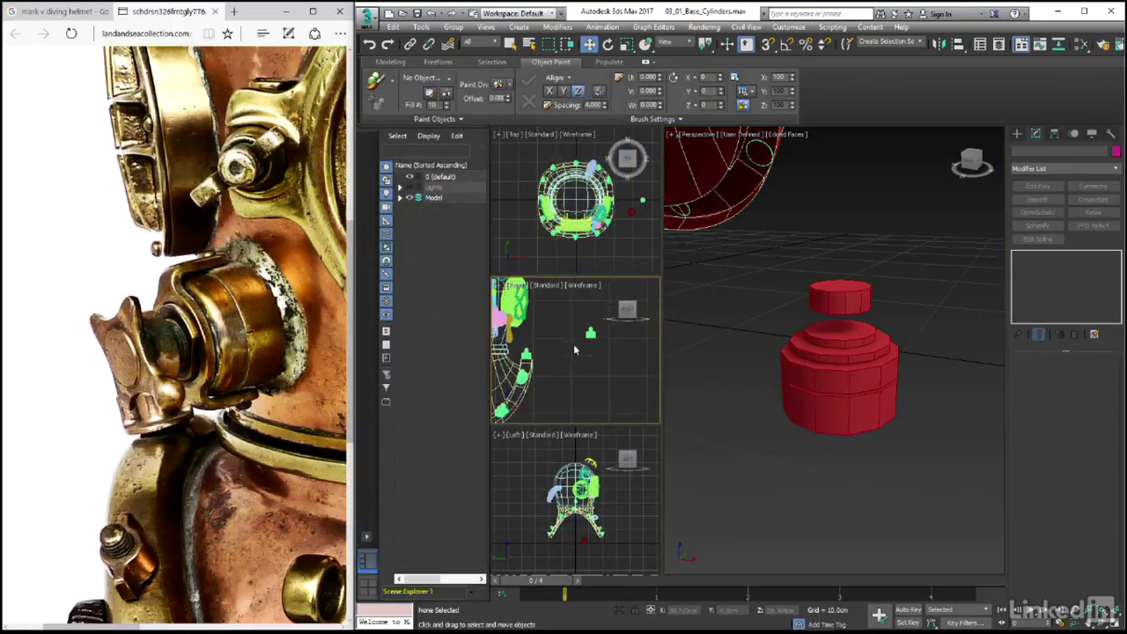
click(591, 346)
middle_drag(590, 348, 591, 329)
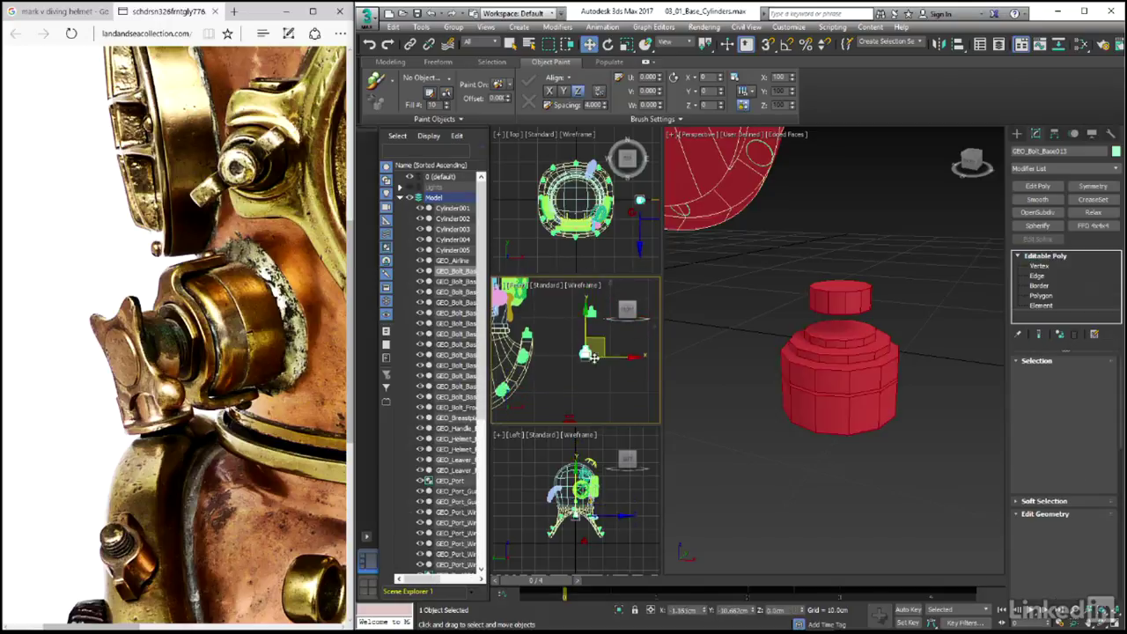
click(594, 385)
key(ctrl+v)
click(732, 374)
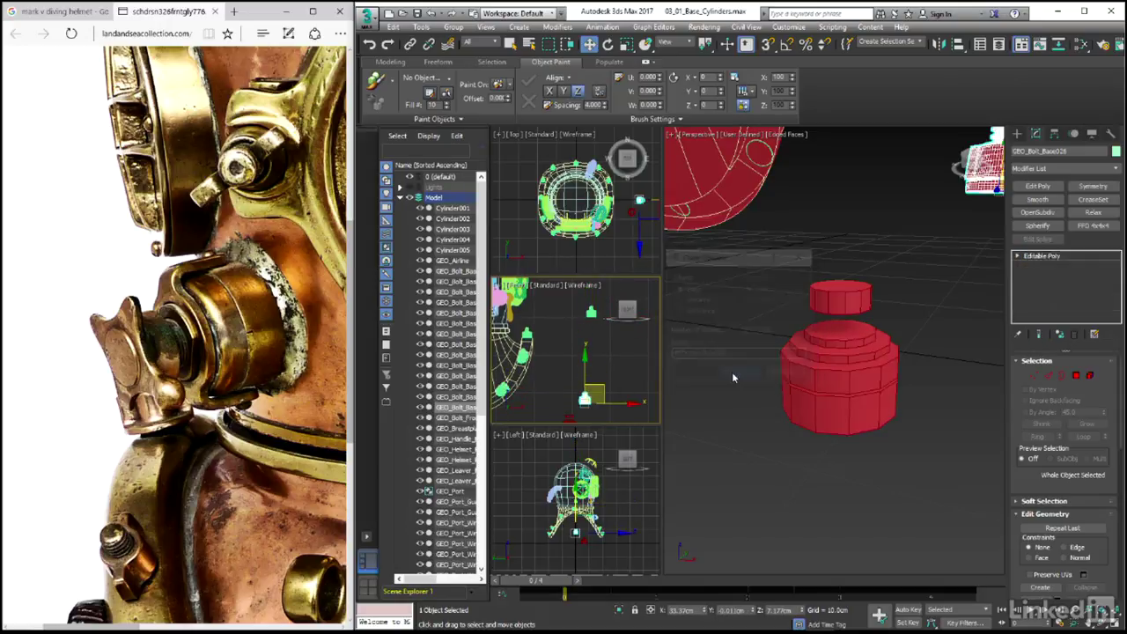
Align the bolt copy to the 1.2 cm radius cylinder, center to center on the X, Y and Z positions.
key(alt+a)
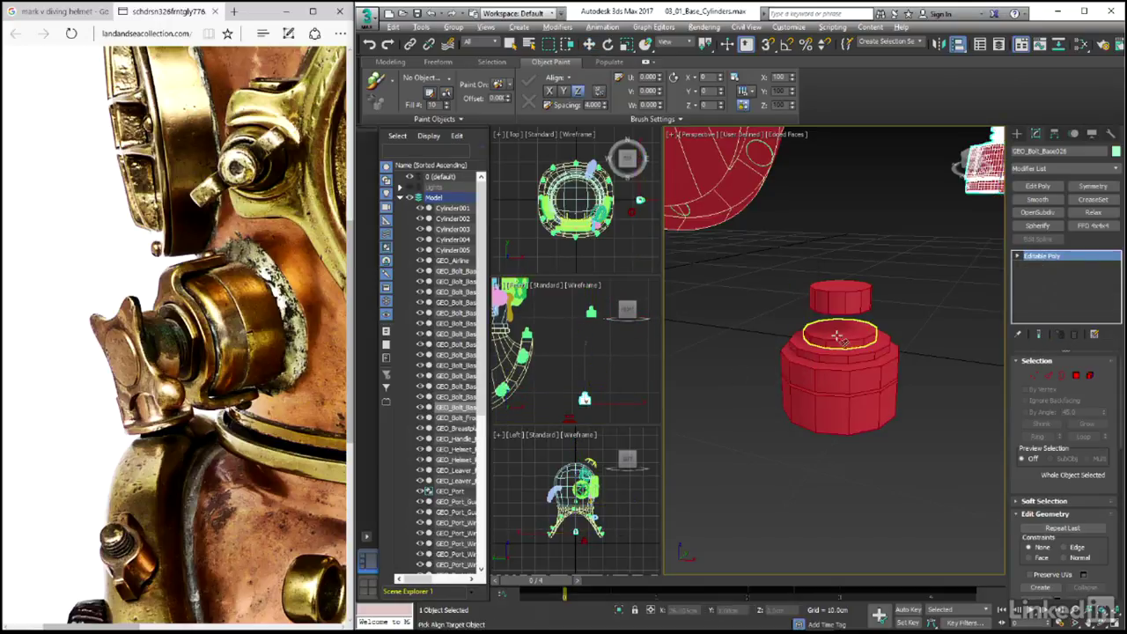
click(838, 334)
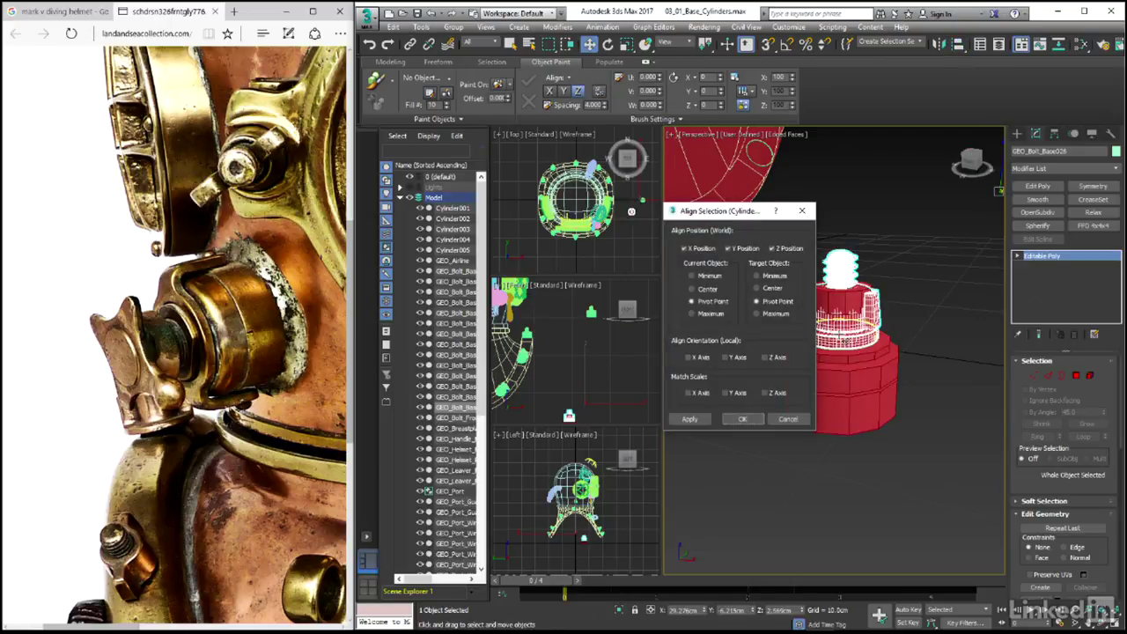
click(692, 288)
click(756, 288)
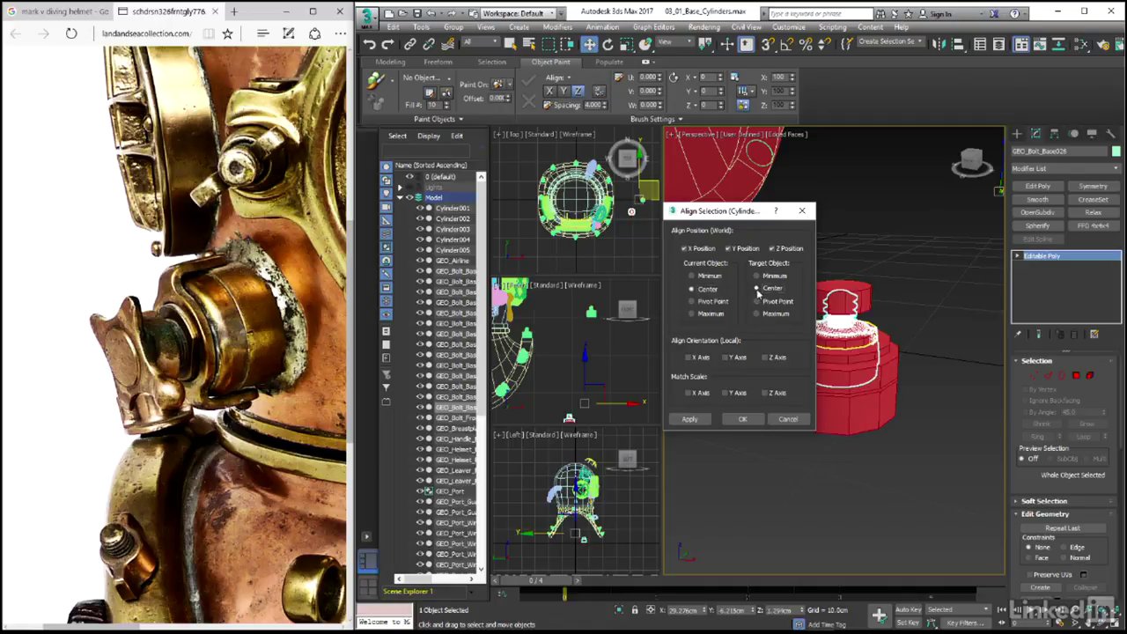
click(744, 419)
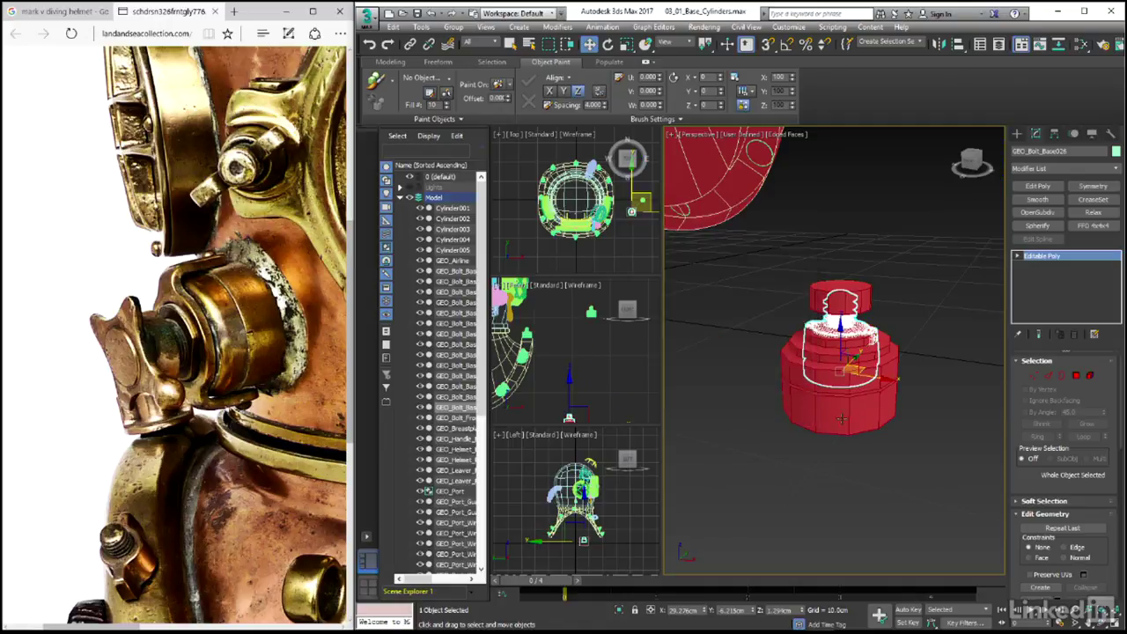
Delete every element of the bolt copy except the threaded shaft, and select the remaining shaft.
click(1090, 375)
key(ctrl+d)
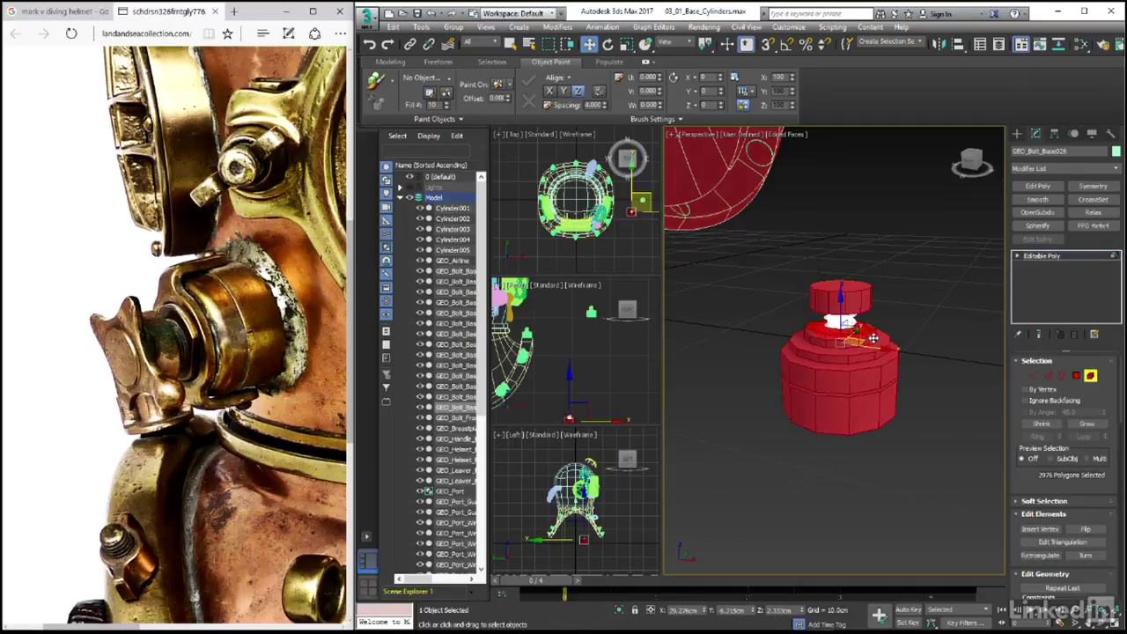
key(F3)
click(868, 370)
key(Delete)
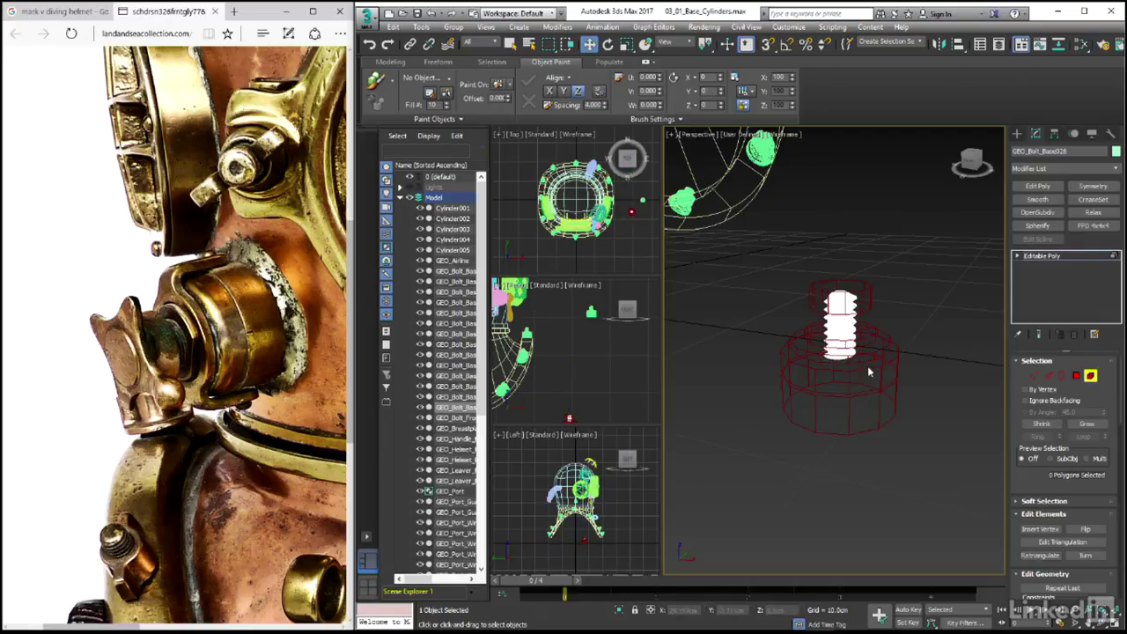
click(847, 332)
key(F3)
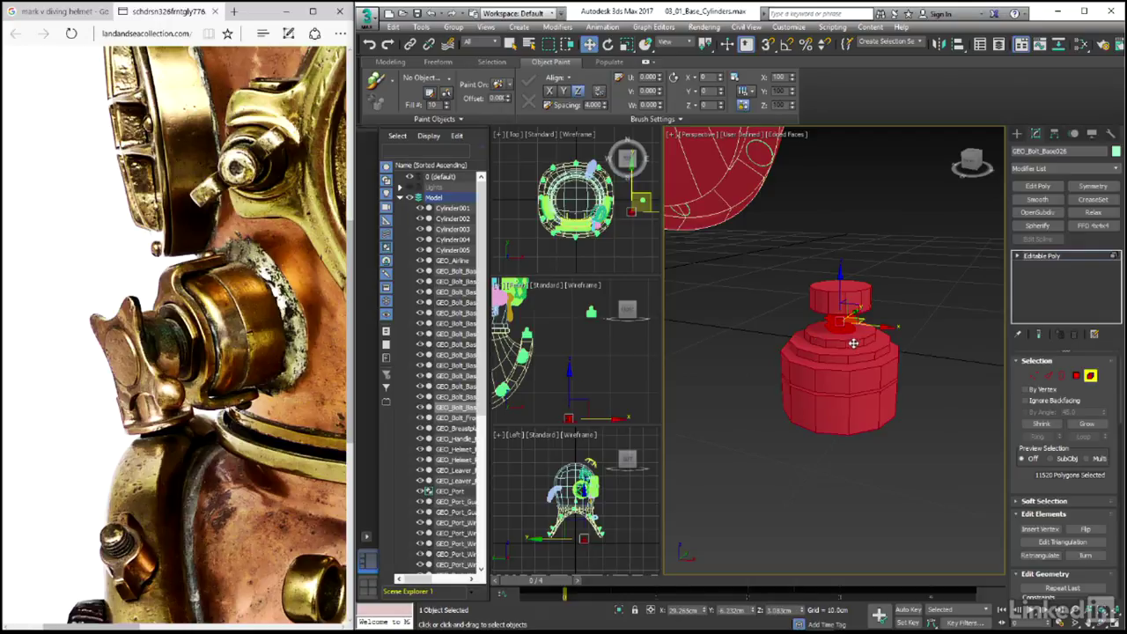
Scale the threaded shaft wider horizontally and shorter vertically, fitting it between the tiered stack and the raised top cylinder.
key(r)
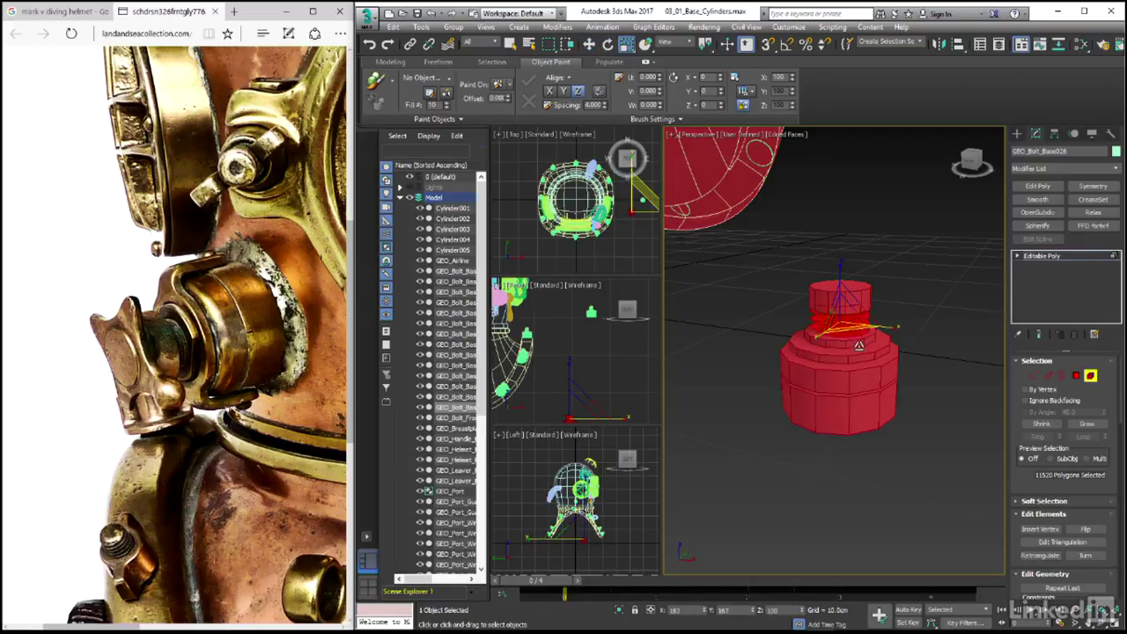
drag(855, 340, 841, 289)
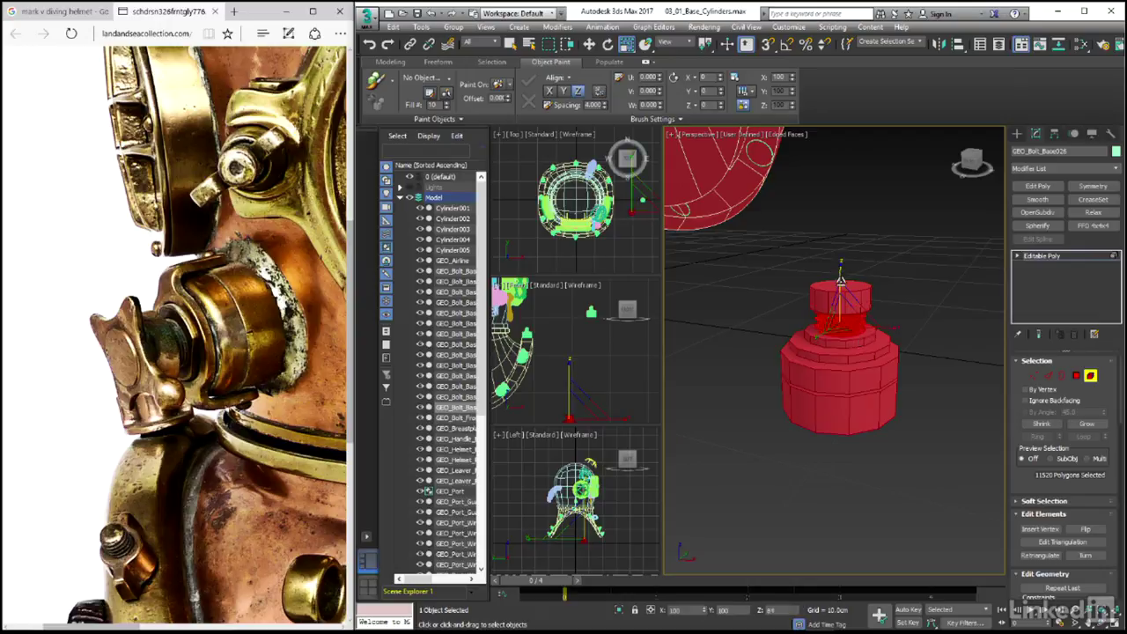
scroll(840, 290, up, 5)
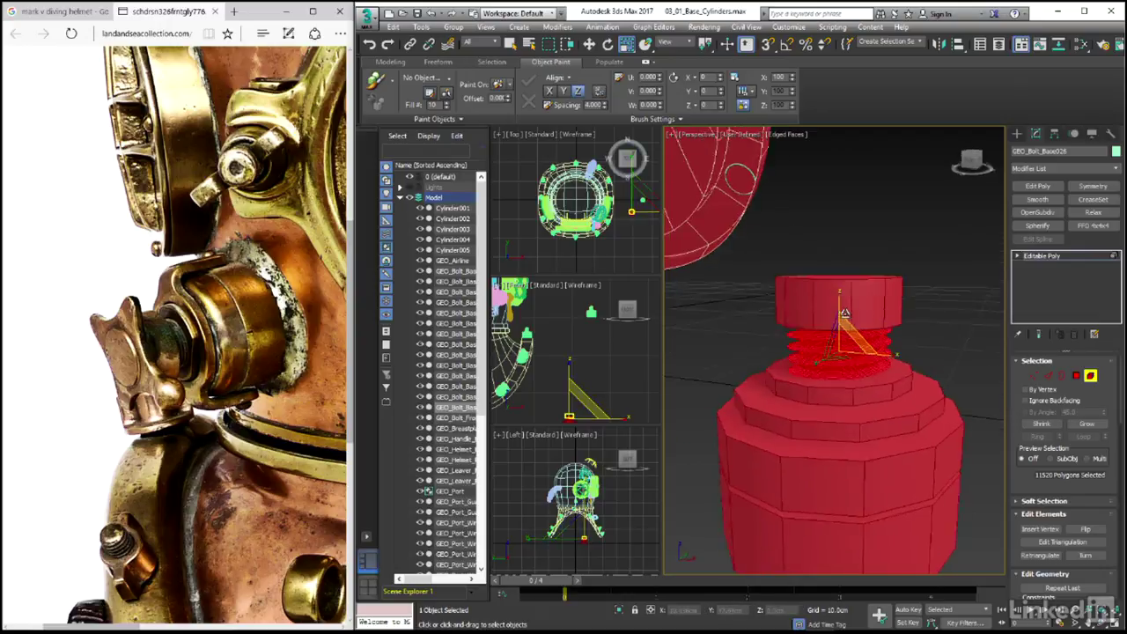
key(F3)
key(w)
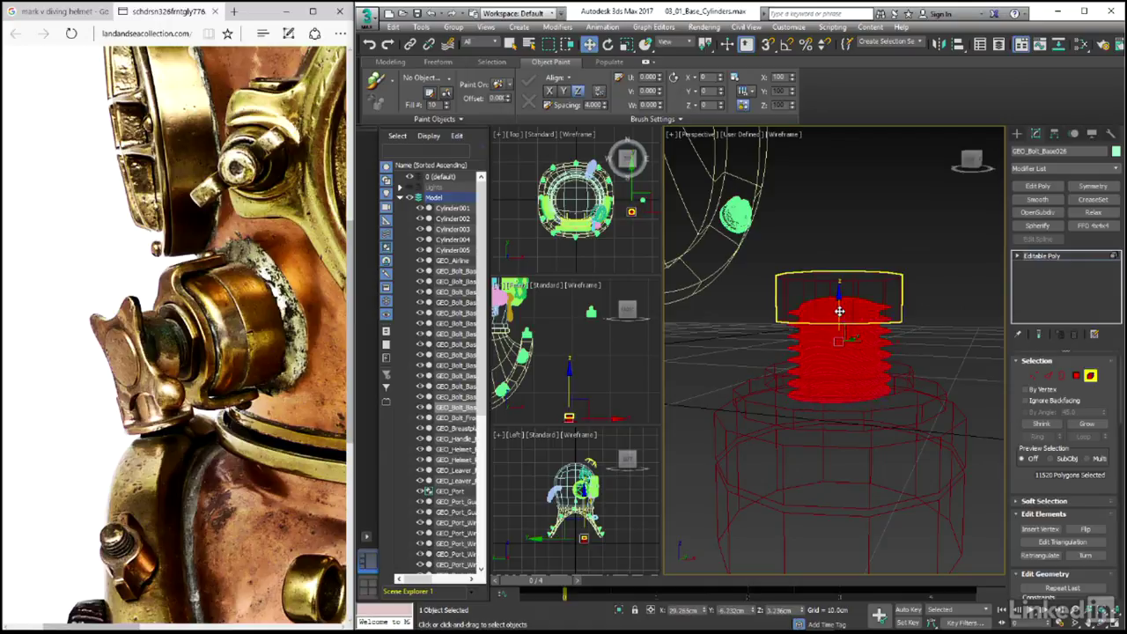
click(1075, 375)
key(F3)
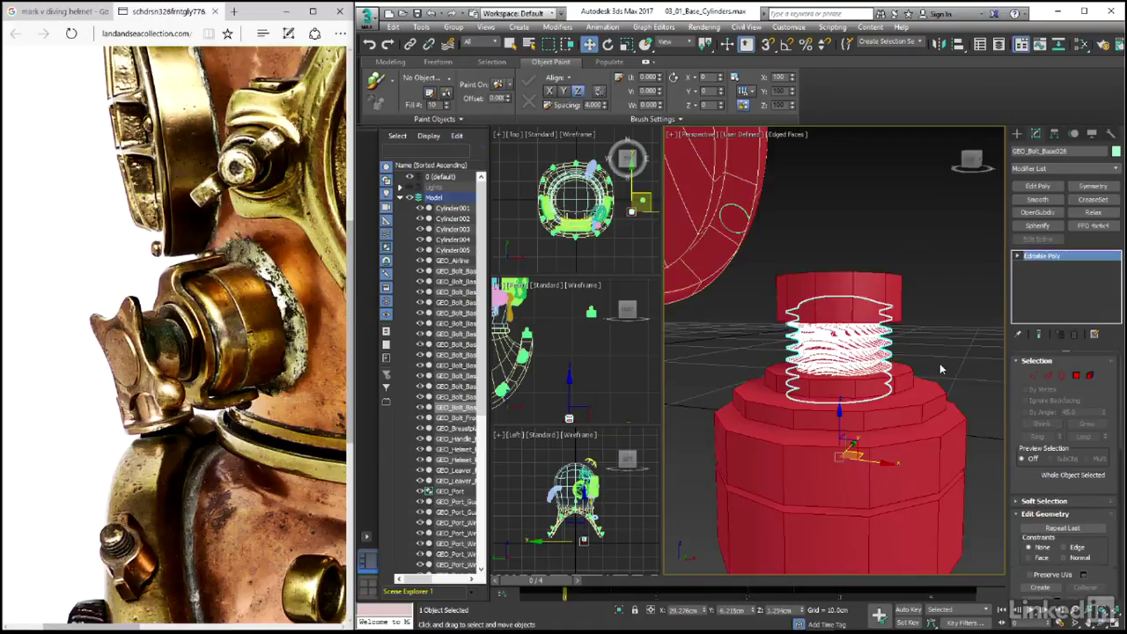
Deselect the threaded shaft and display the stacked valve shaded without edges to check its silhouette.
click(940, 379)
mouse_move(940, 379)
alt+middle_down()
mouse_move(935, 334)
mouse_move(940, 397)
alt+middle_up()
key(F4)
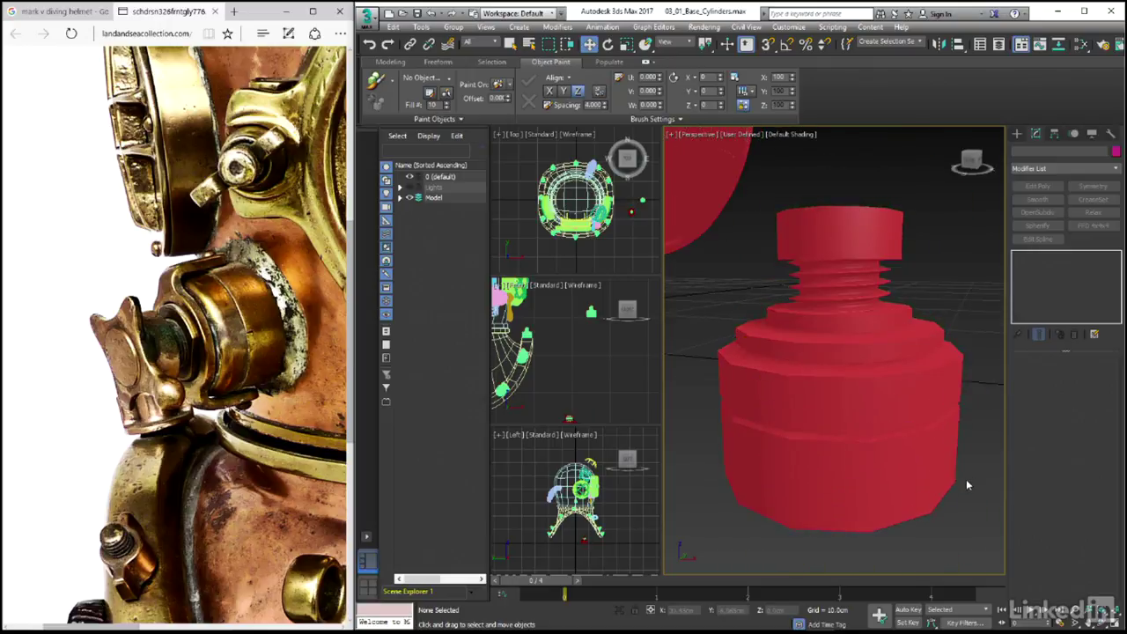